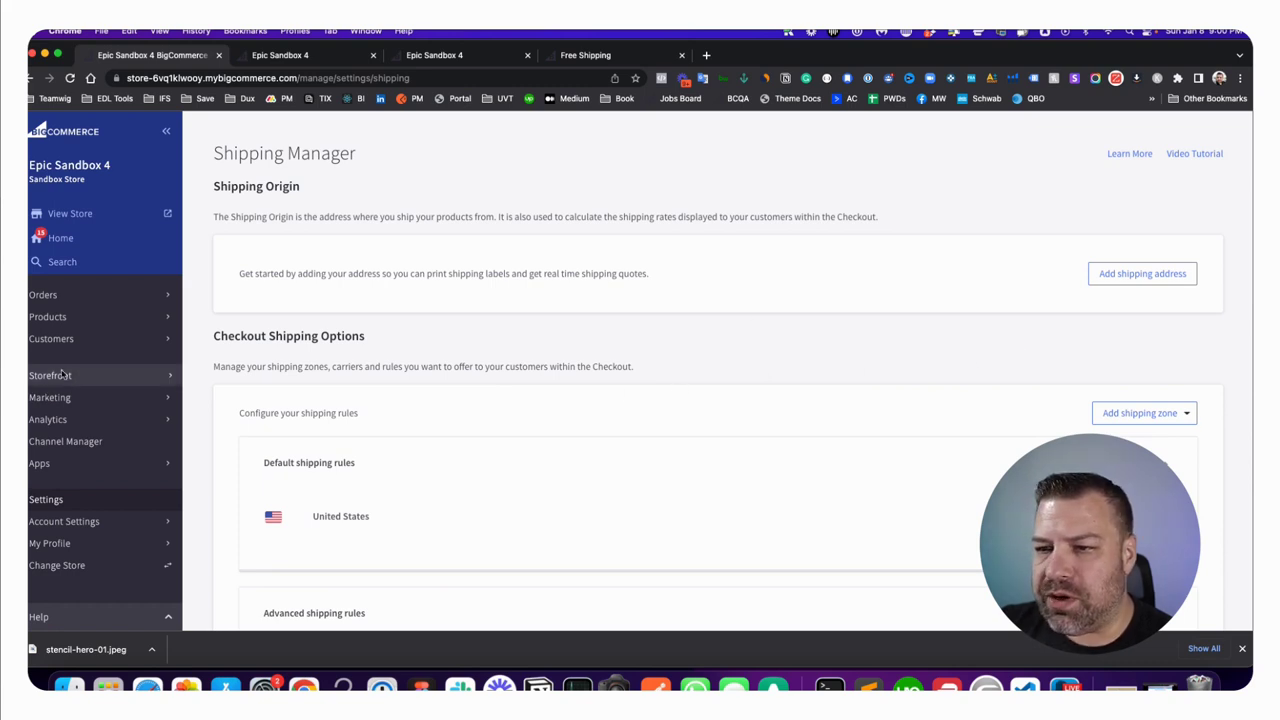
- Open the configuration of the United States zone under the default shipping rules in the Shipping Manager
click(58, 502)
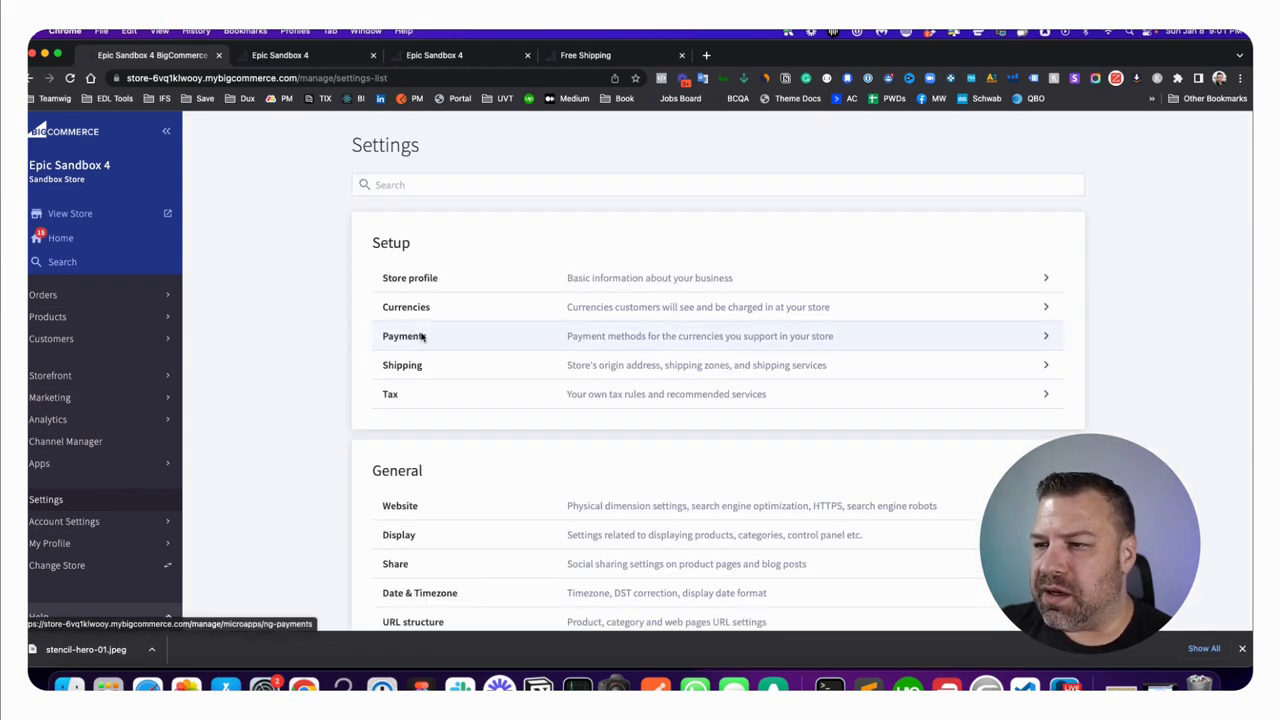
key(super+bracketleft)
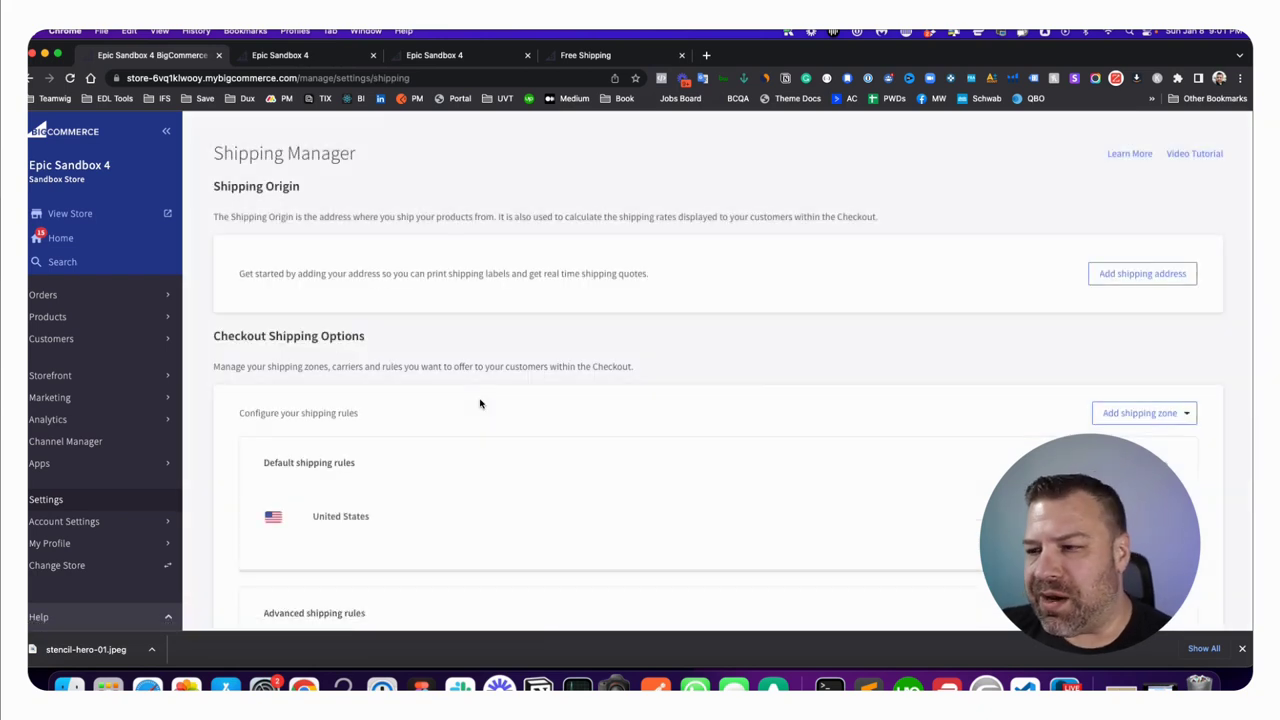
scroll(475, 403, down, 5)
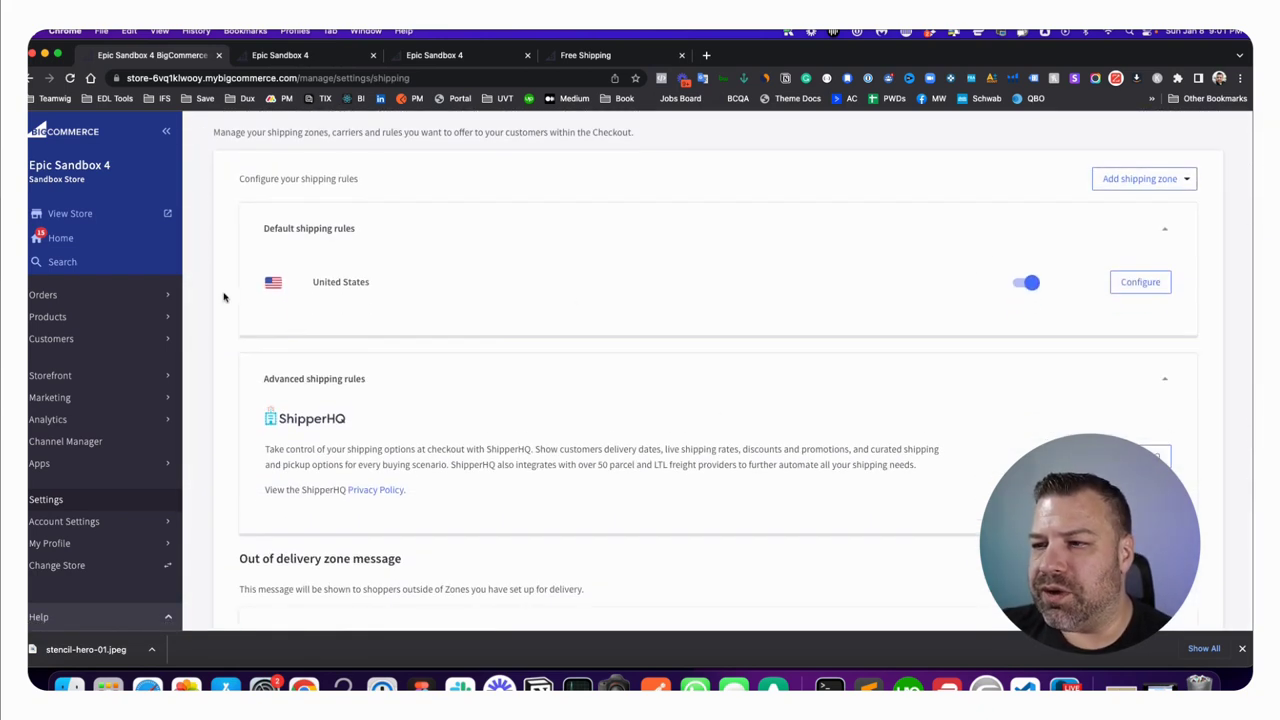
drag(372, 282, 306, 283)
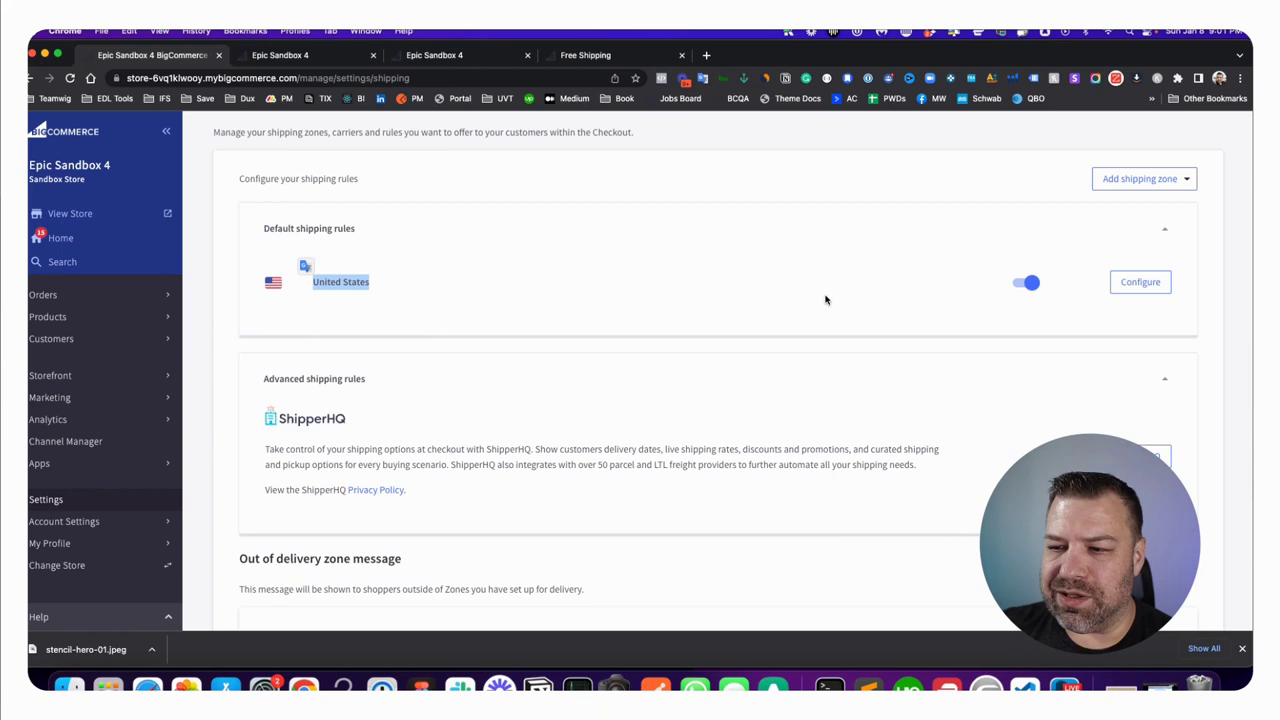
scroll(827, 299, down, 3)
scroll(830, 296, up, 5)
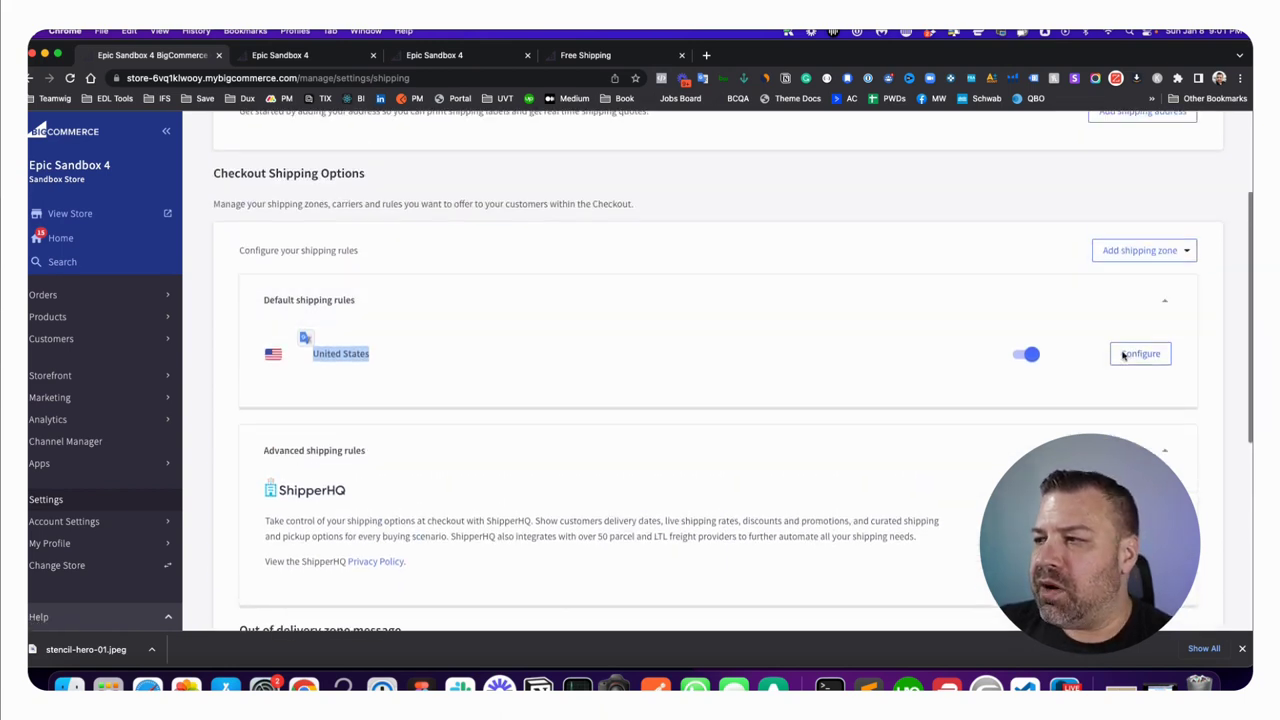
click(1123, 355)
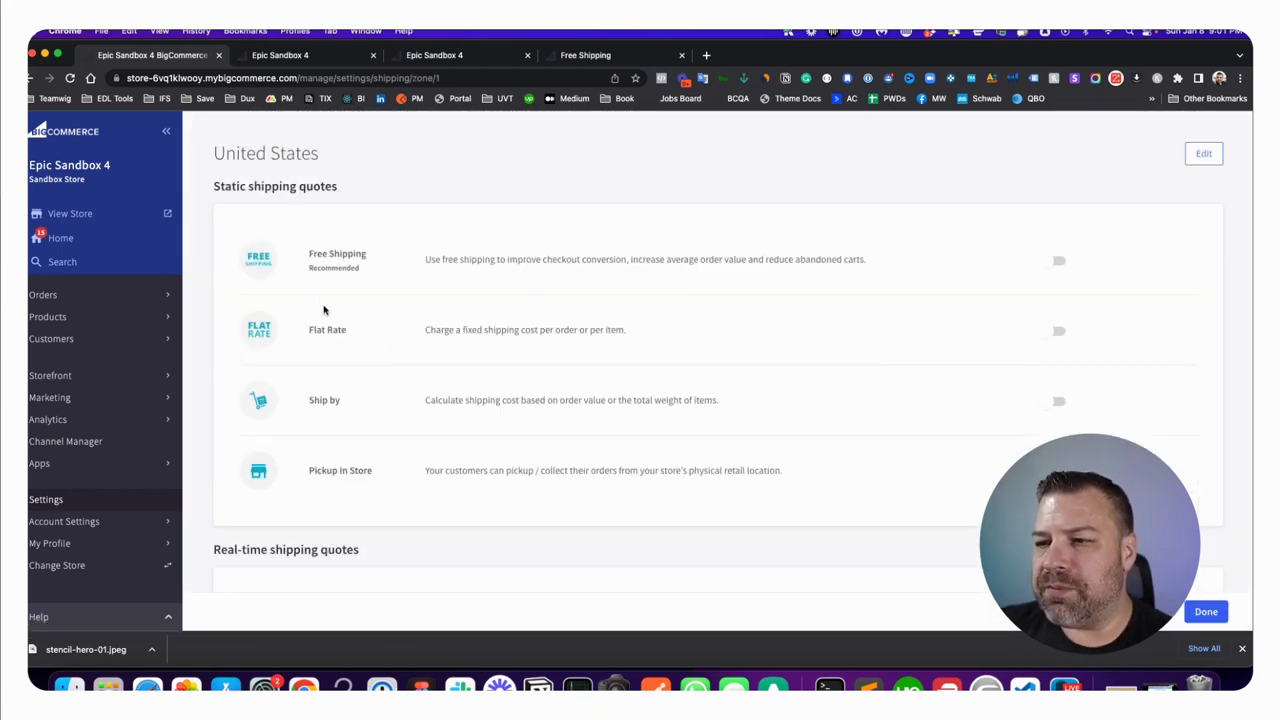
- Examine the static and real-time shipping quote methods offered for the United States zone
scroll(620, 606, down, 5)
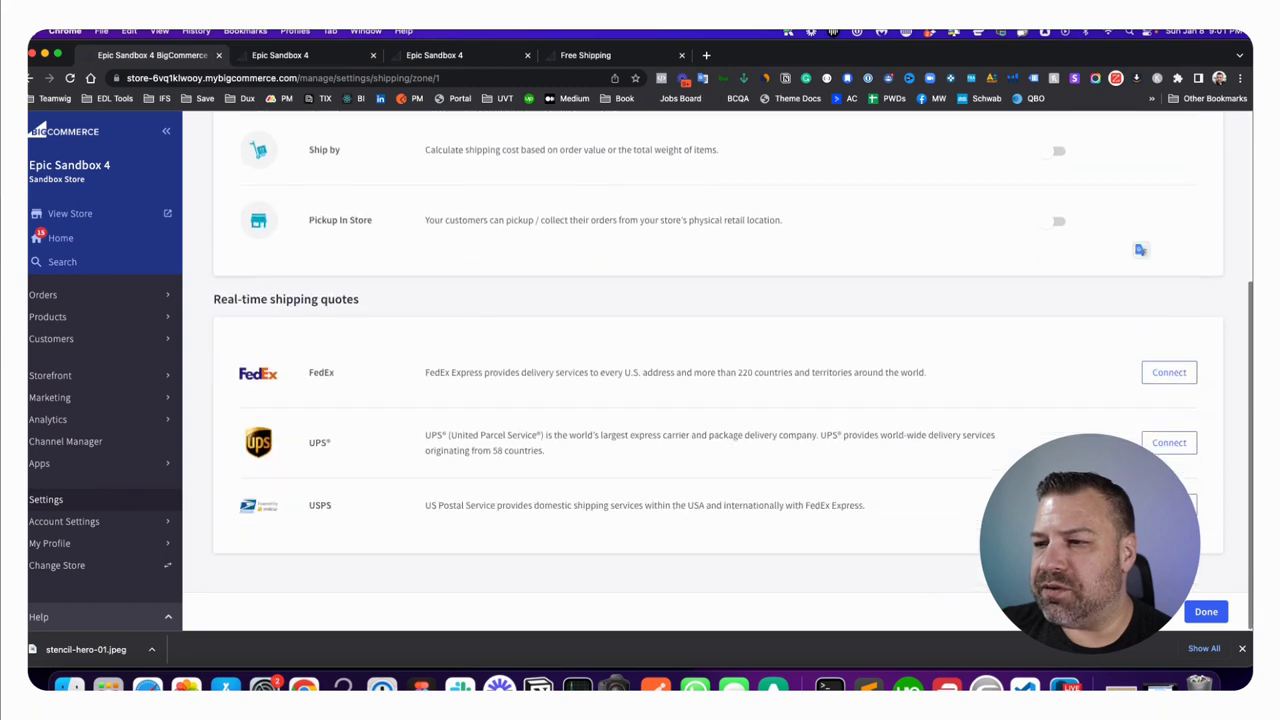
scroll(733, 382, up, 5)
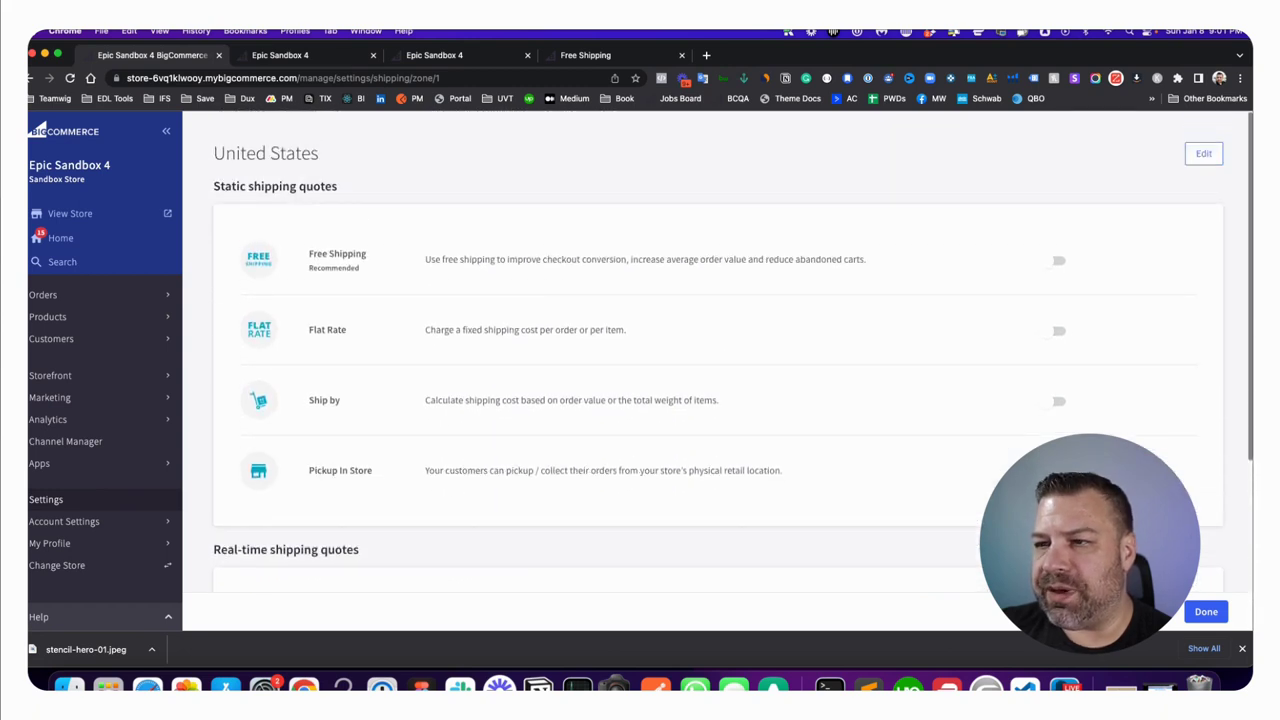
drag(340, 186, 226, 186)
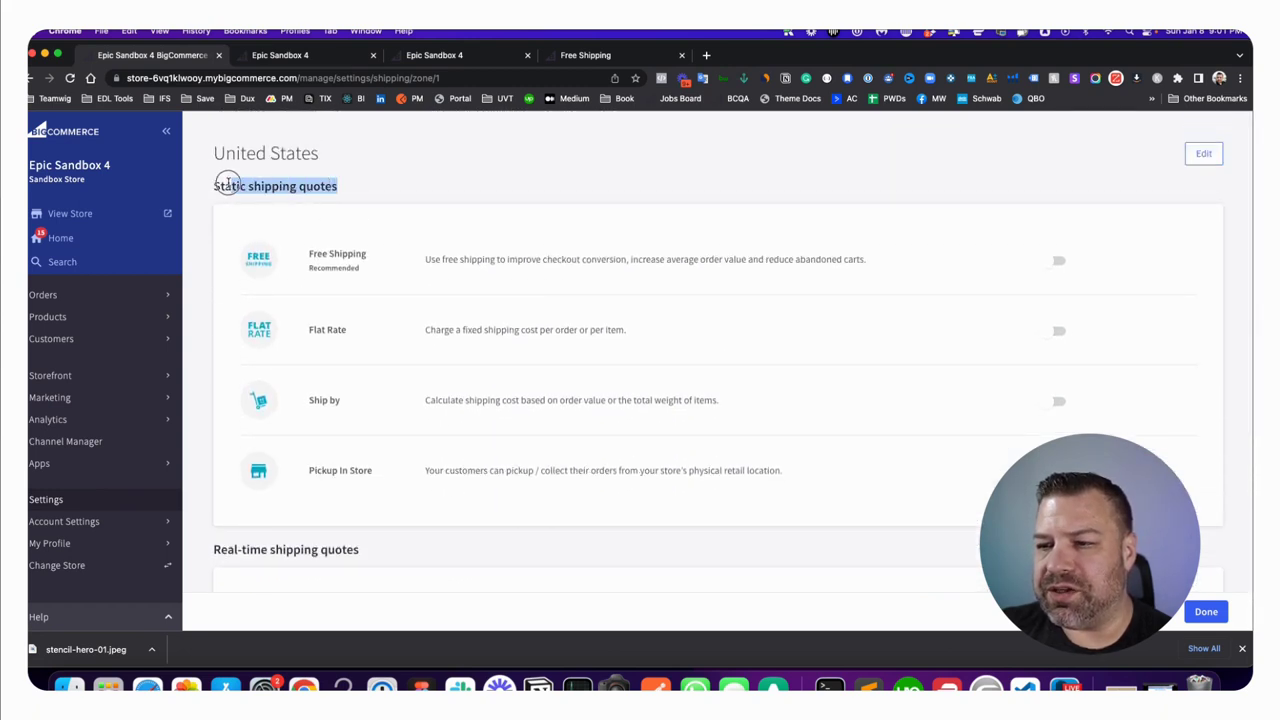
click(238, 188)
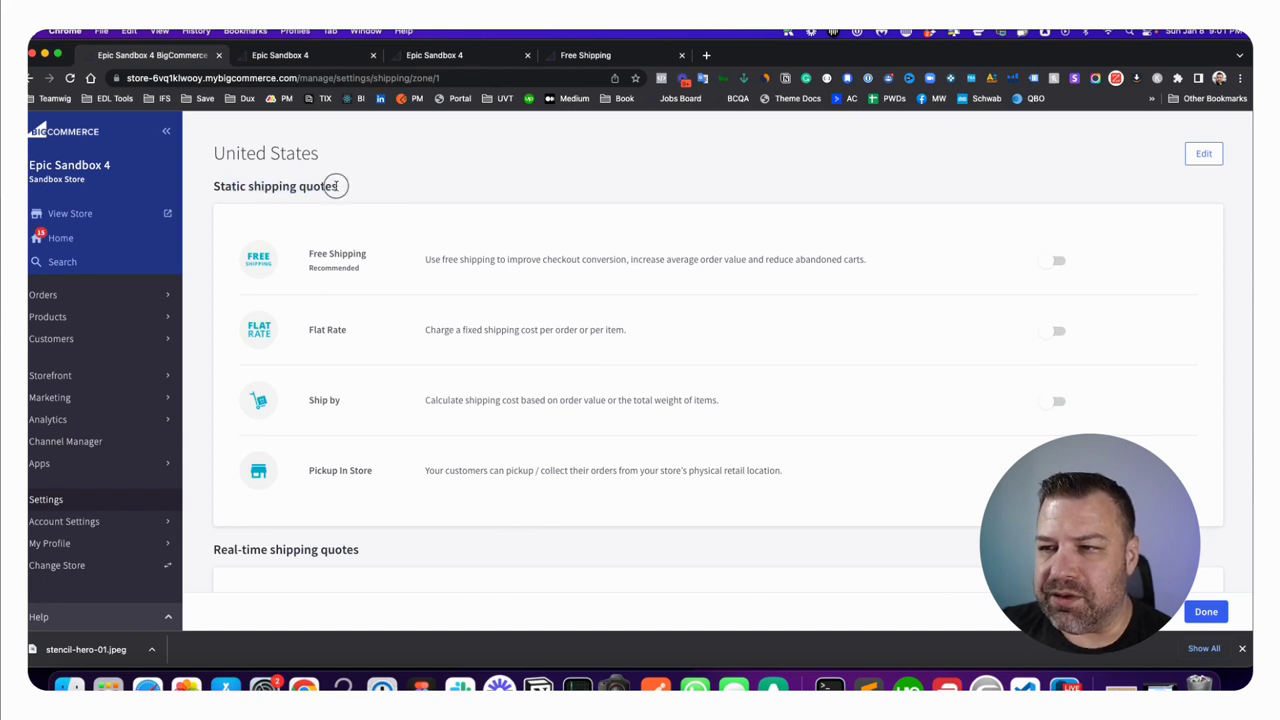
drag(336, 186, 185, 186)
drag(370, 556, 220, 546)
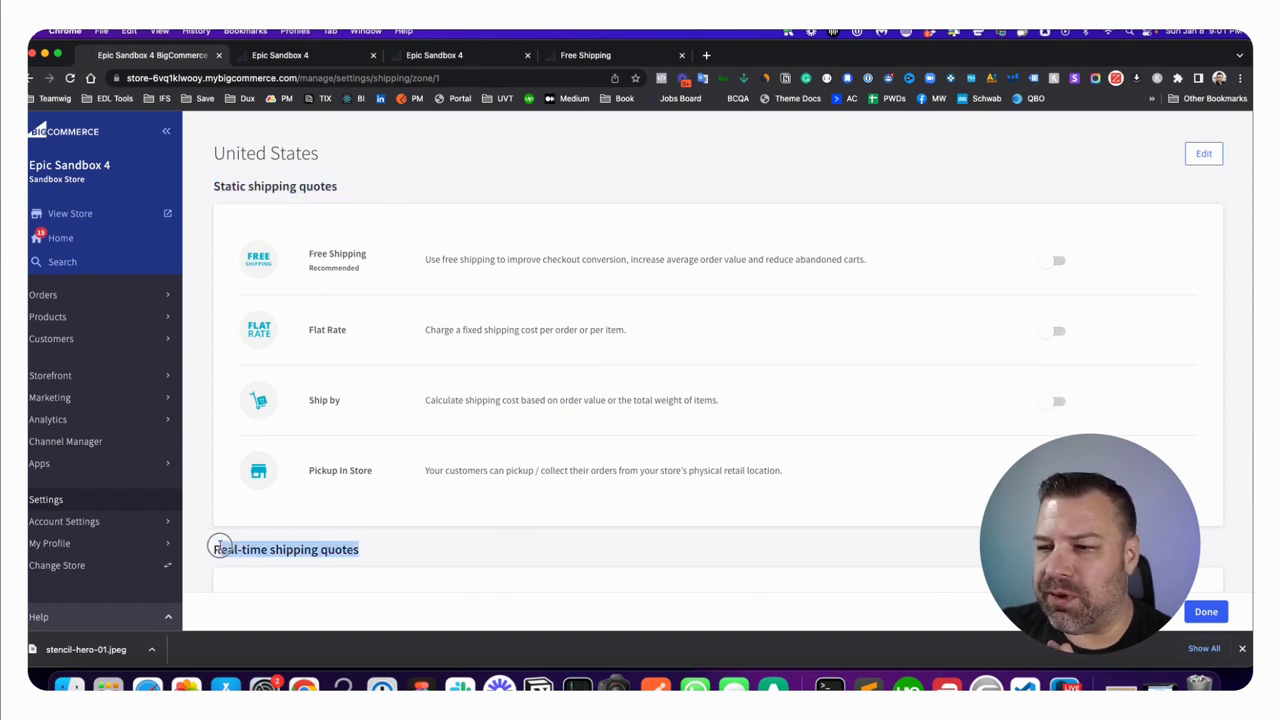
drag(366, 254, 309, 254)
click(1025, 225)
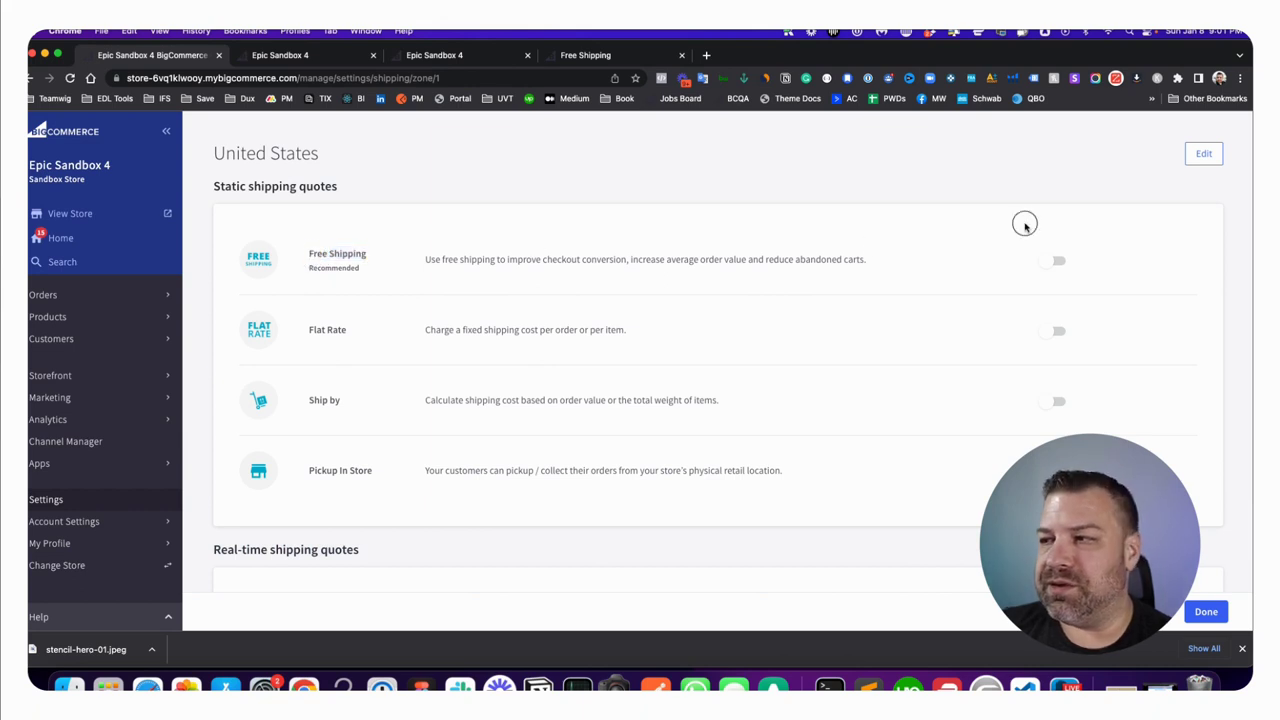
- Enable Free Shipping for the United States zone and limit it to orders over $75
click(1057, 261)
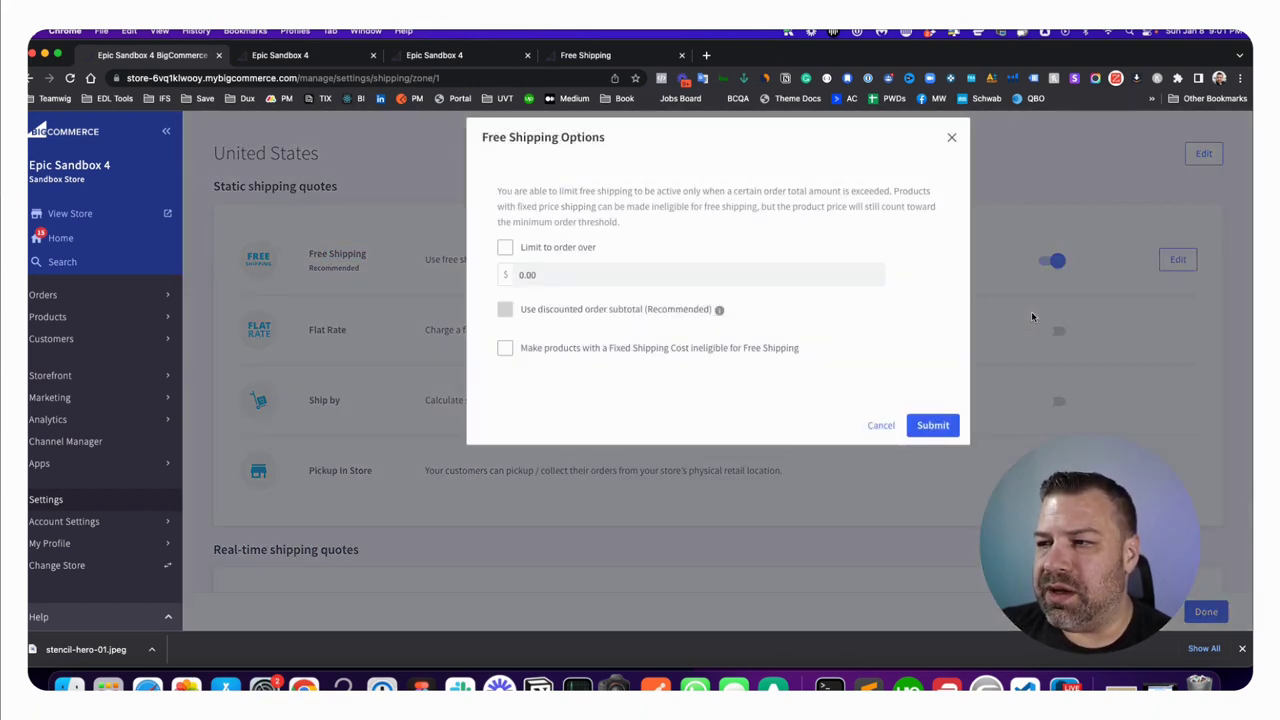
click(505, 248)
click(498, 277)
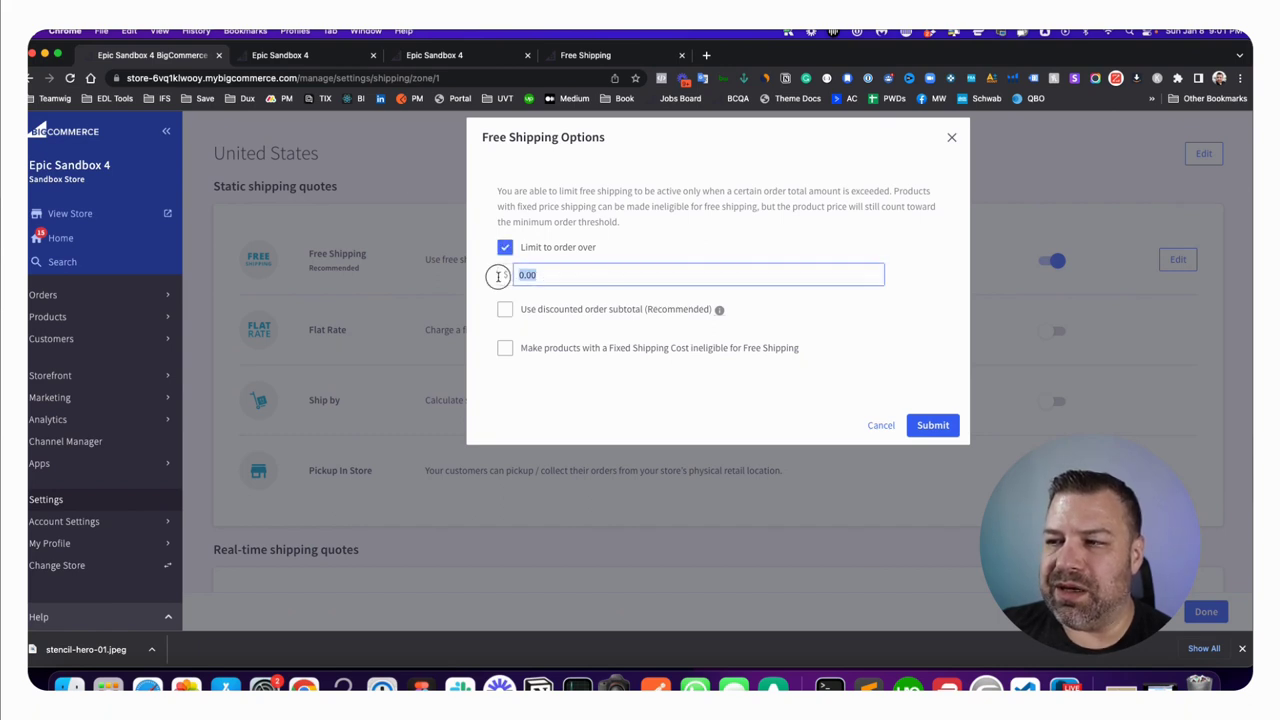
text(75)
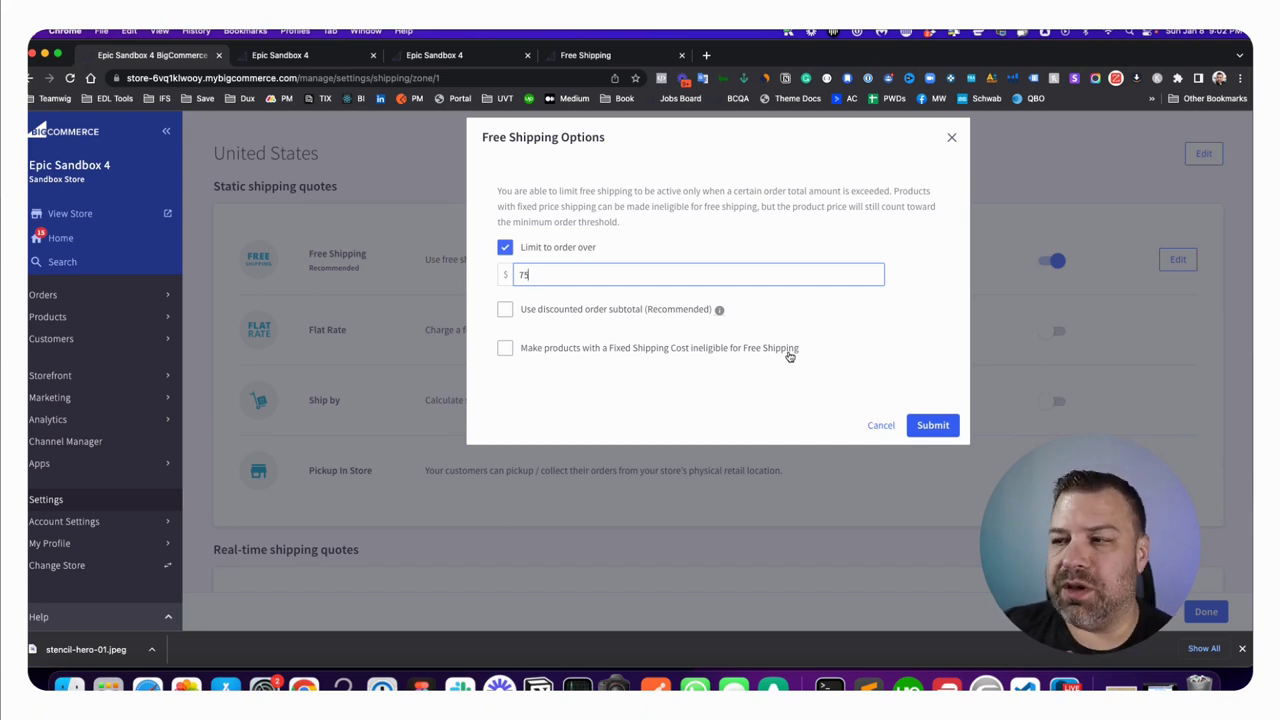
- Try the option making products with a fixed shipping cost ineligible for free shipping, leaving it unchecked
click(506, 349)
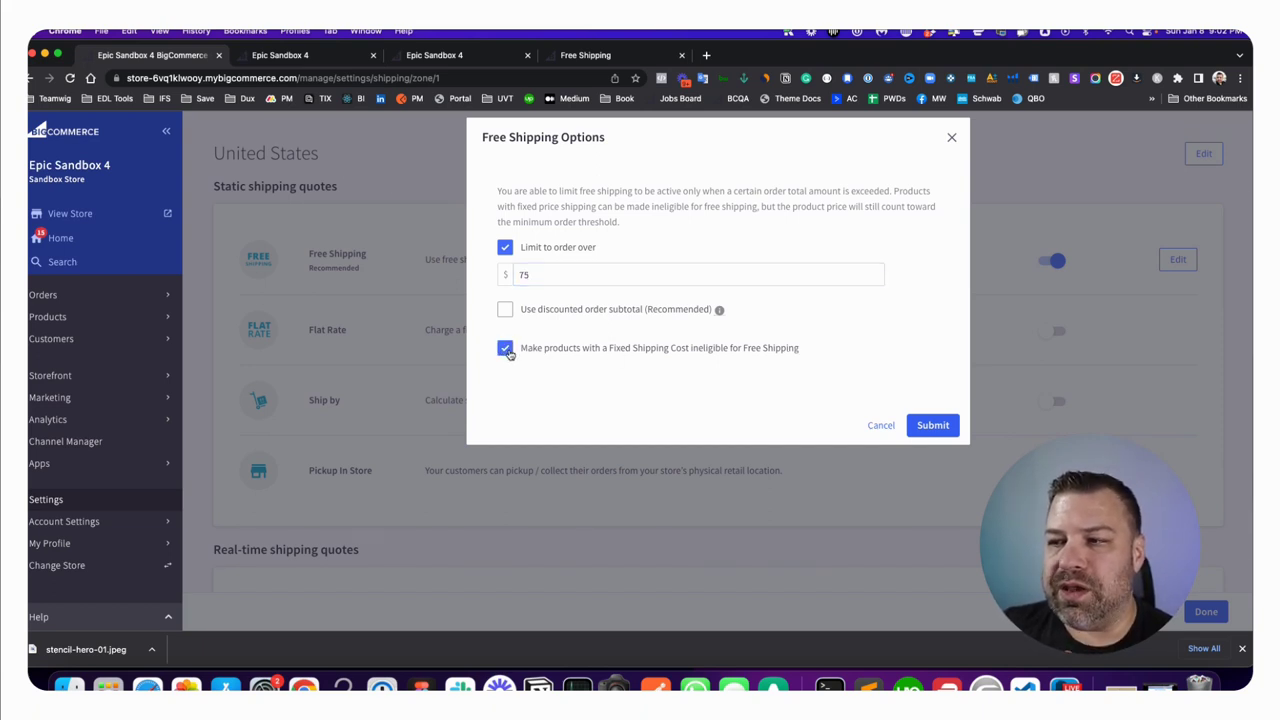
click(505, 349)
click(505, 349)
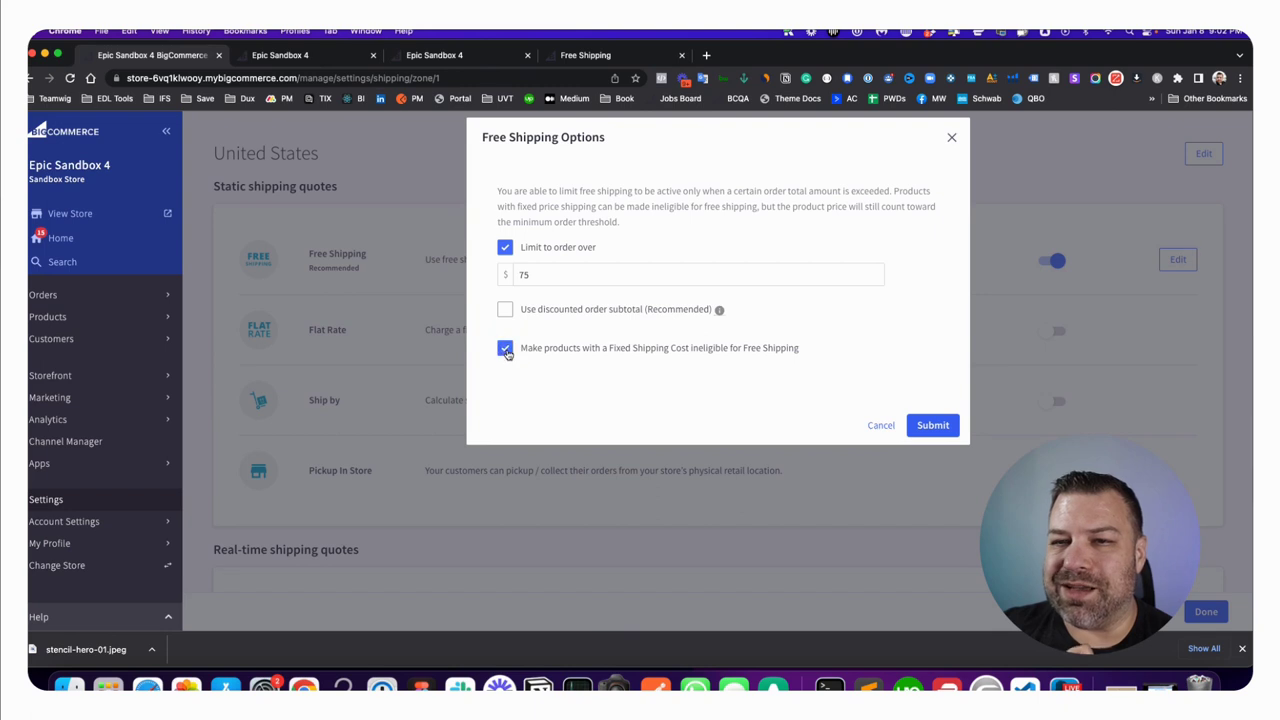
click(506, 350)
click(506, 350)
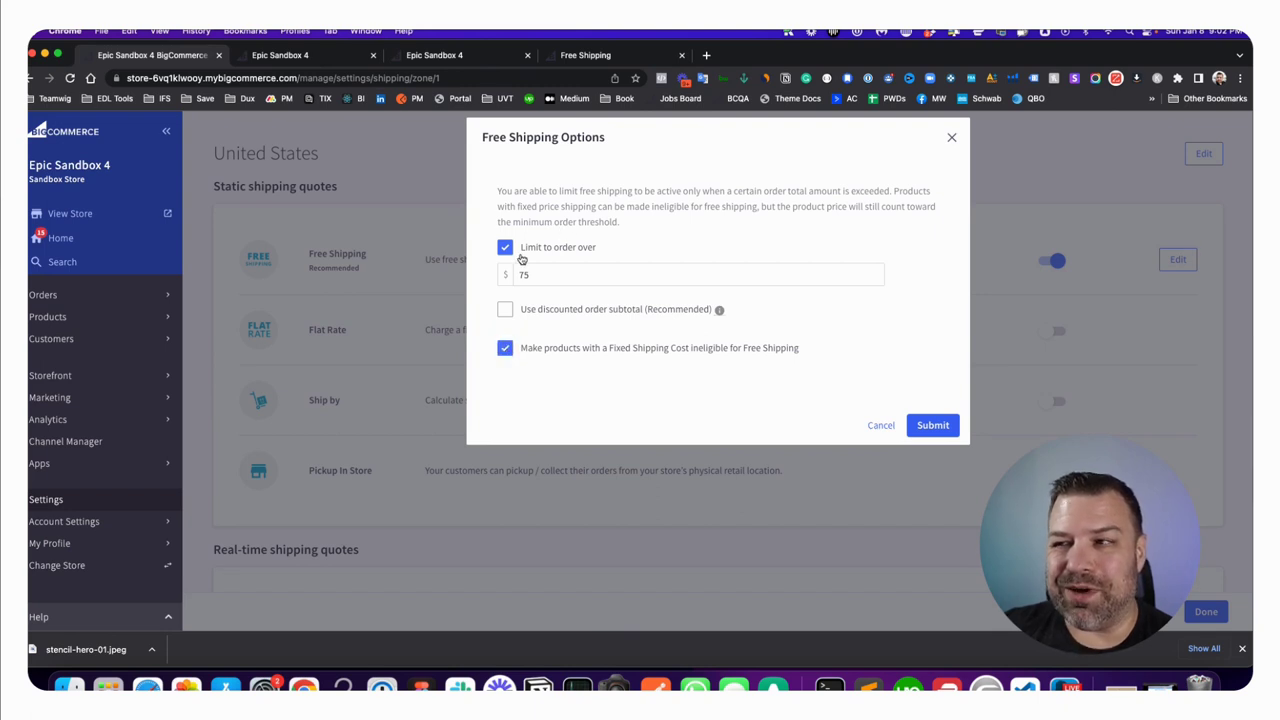
click(505, 349)
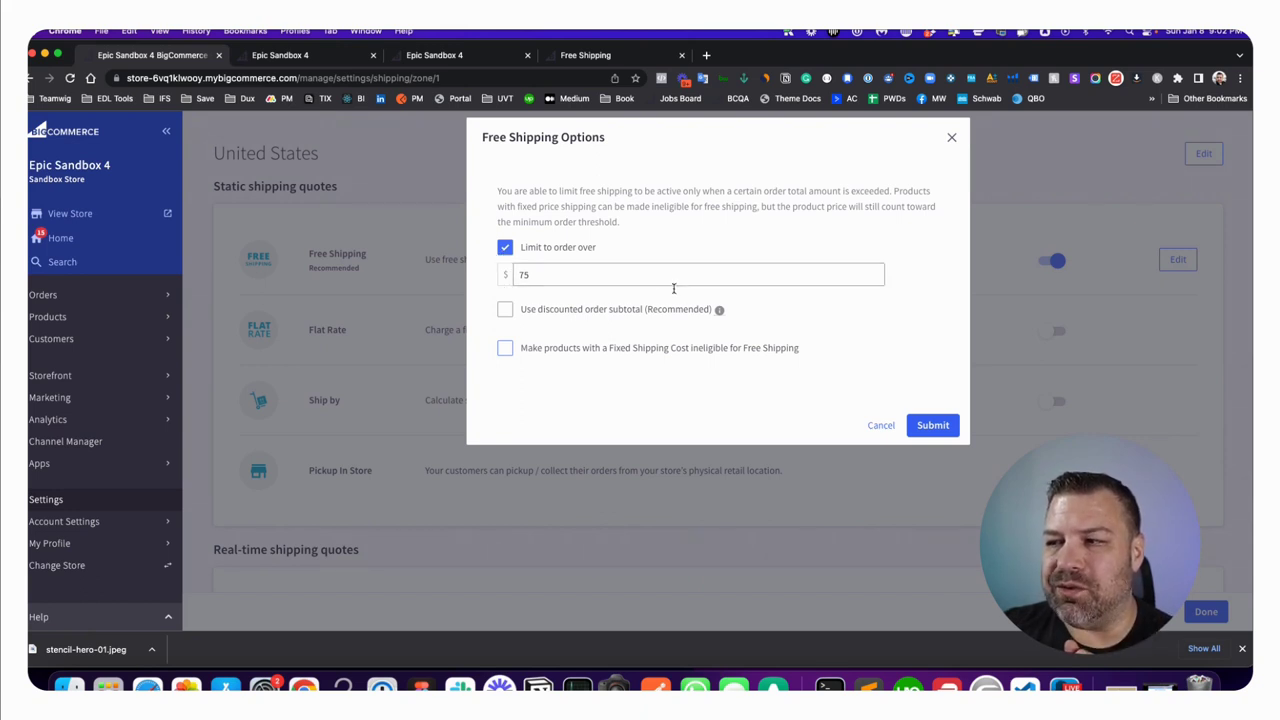
- Submit the free shipping options with the order limit enabled, and switch Free Shipping off for the zone
click(504, 249)
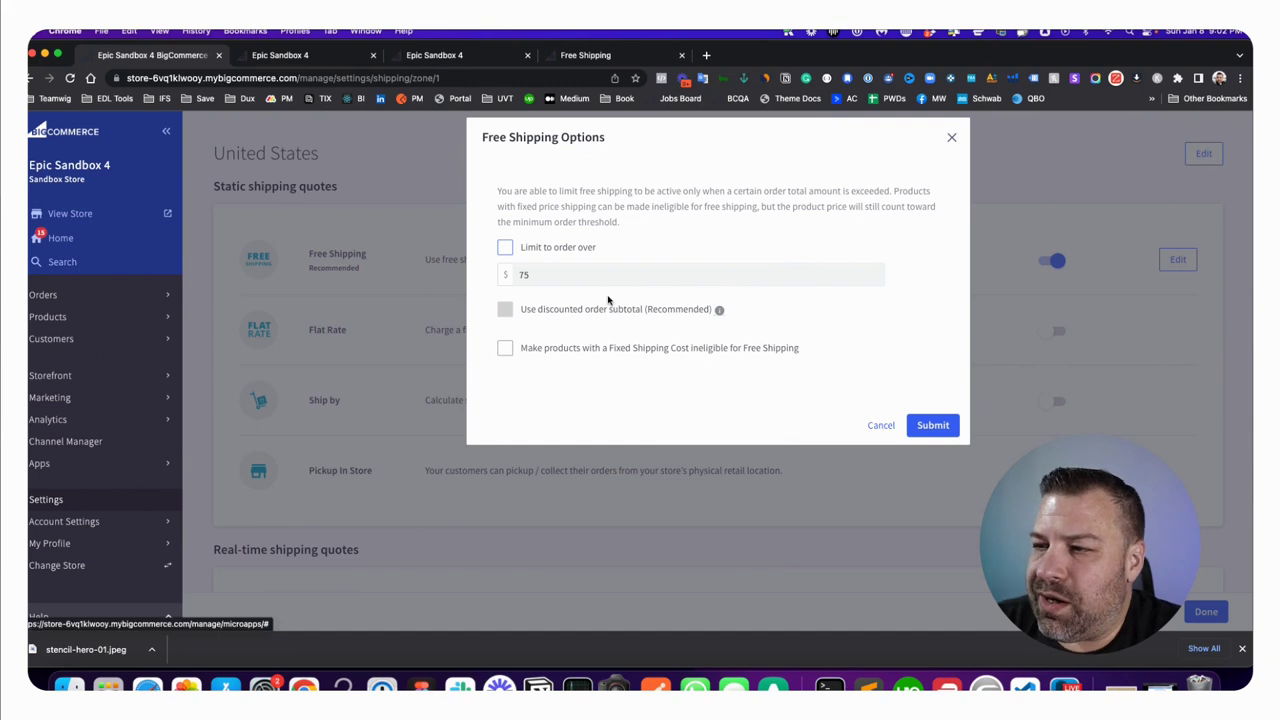
click(505, 248)
click(932, 425)
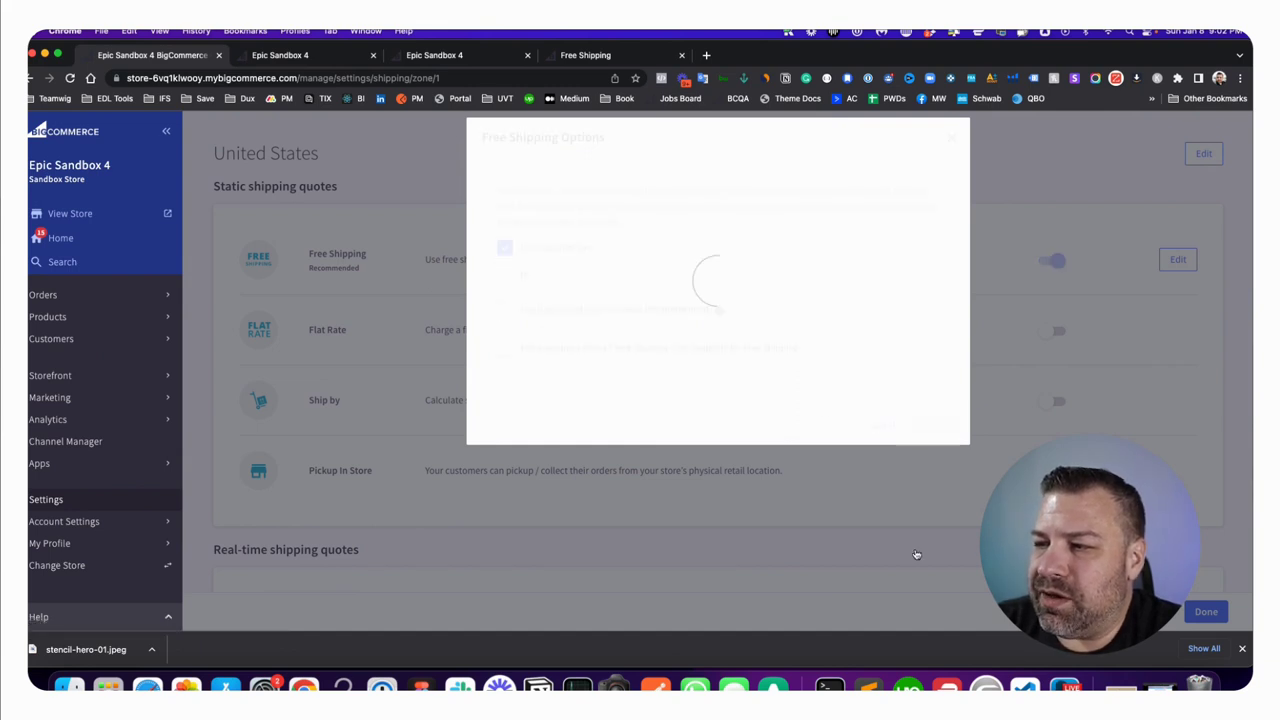
click(1057, 263)
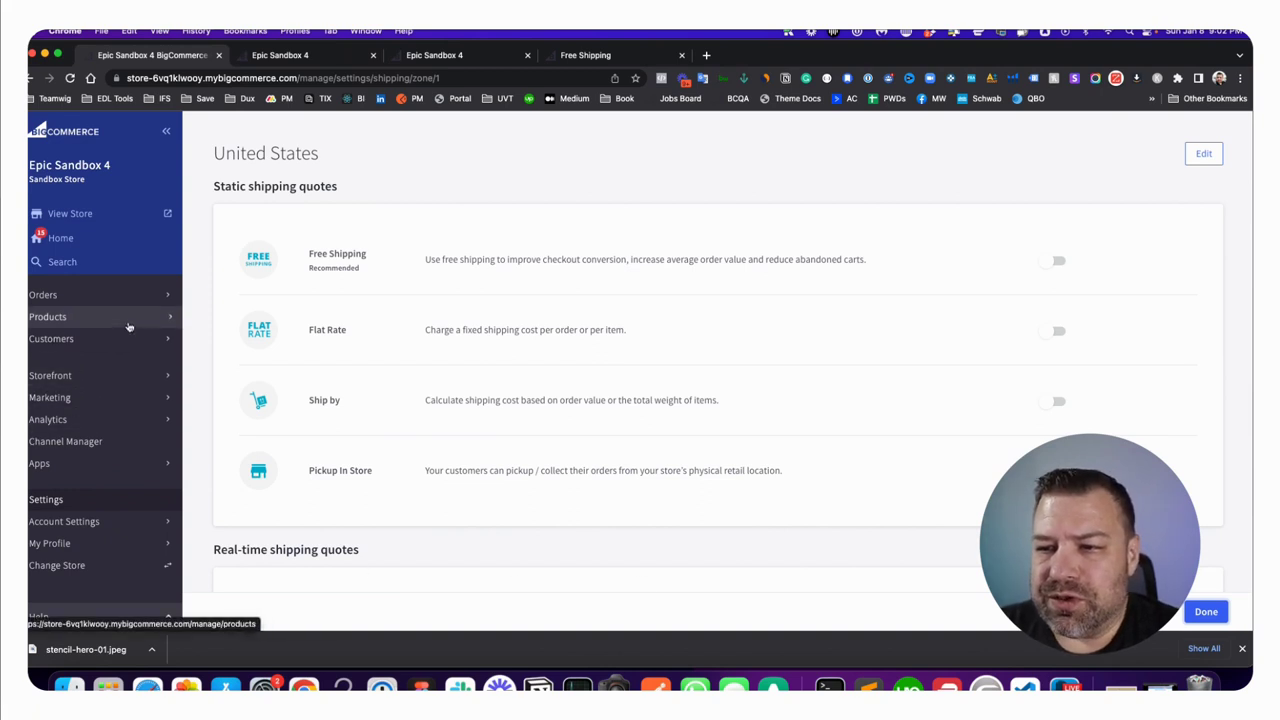
- Start a new automatic promotion with the advanced editor from the marketing promotions
click(120, 397)
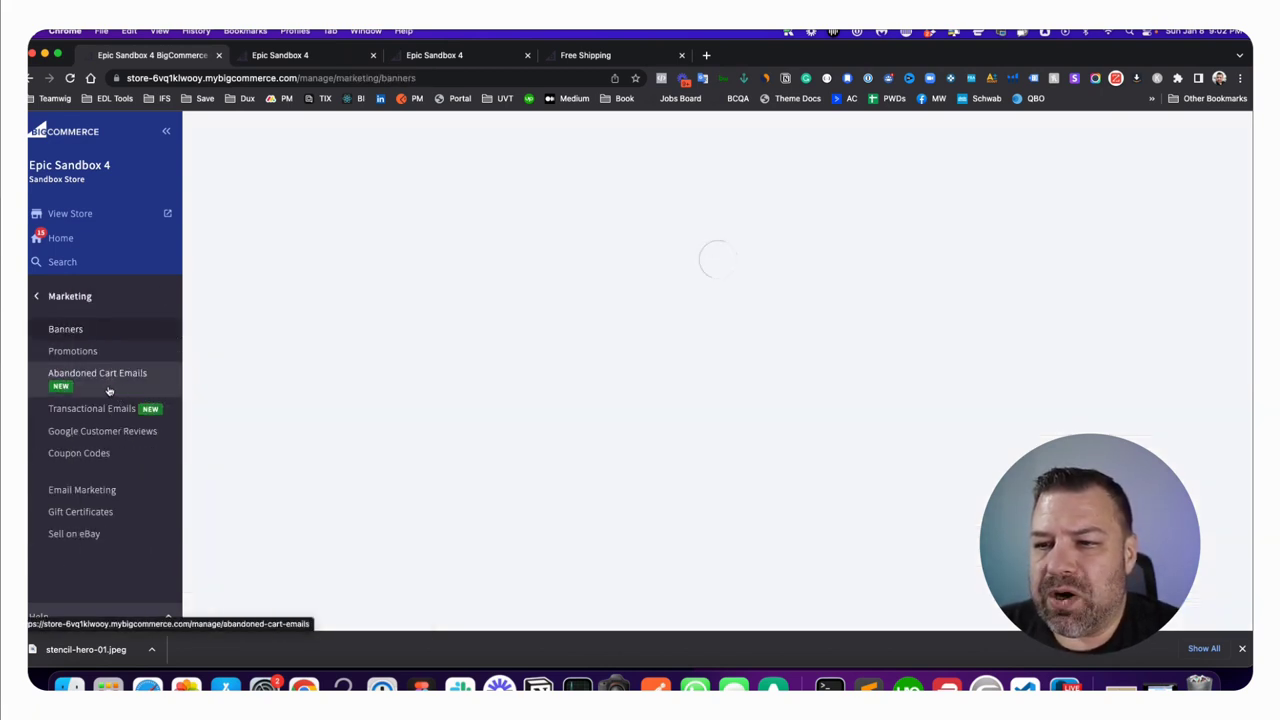
click(94, 352)
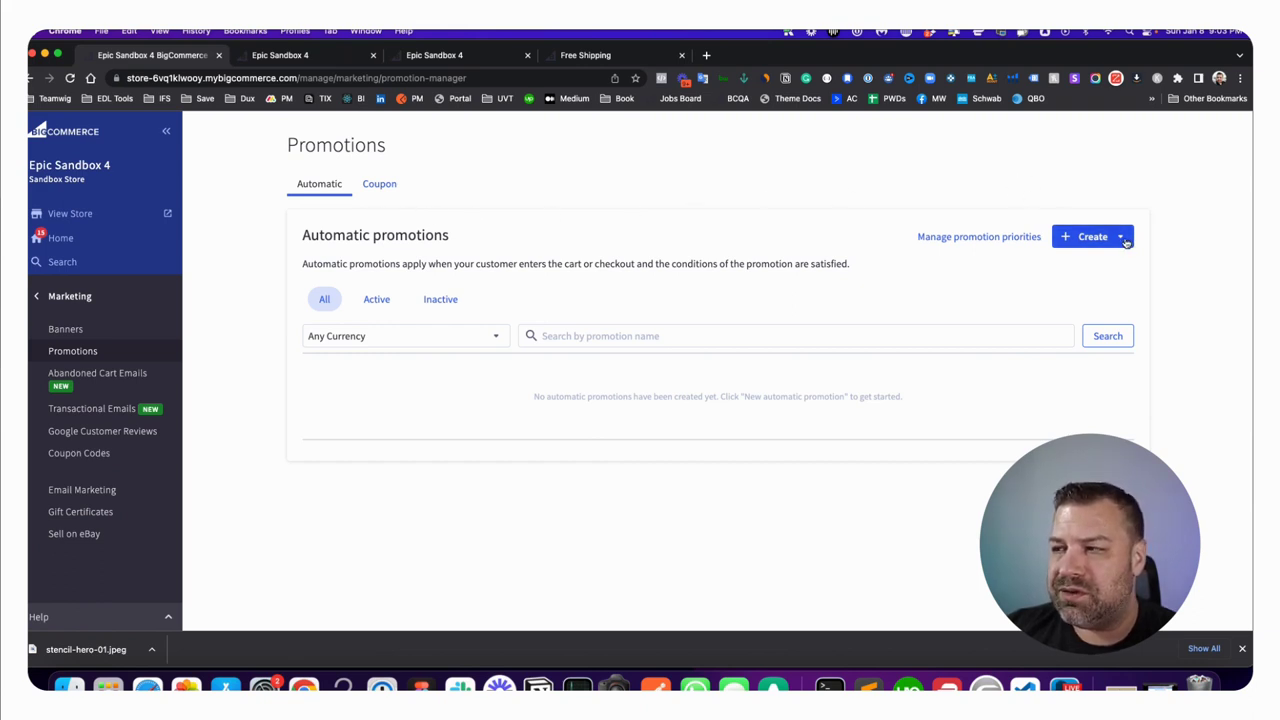
click(386, 185)
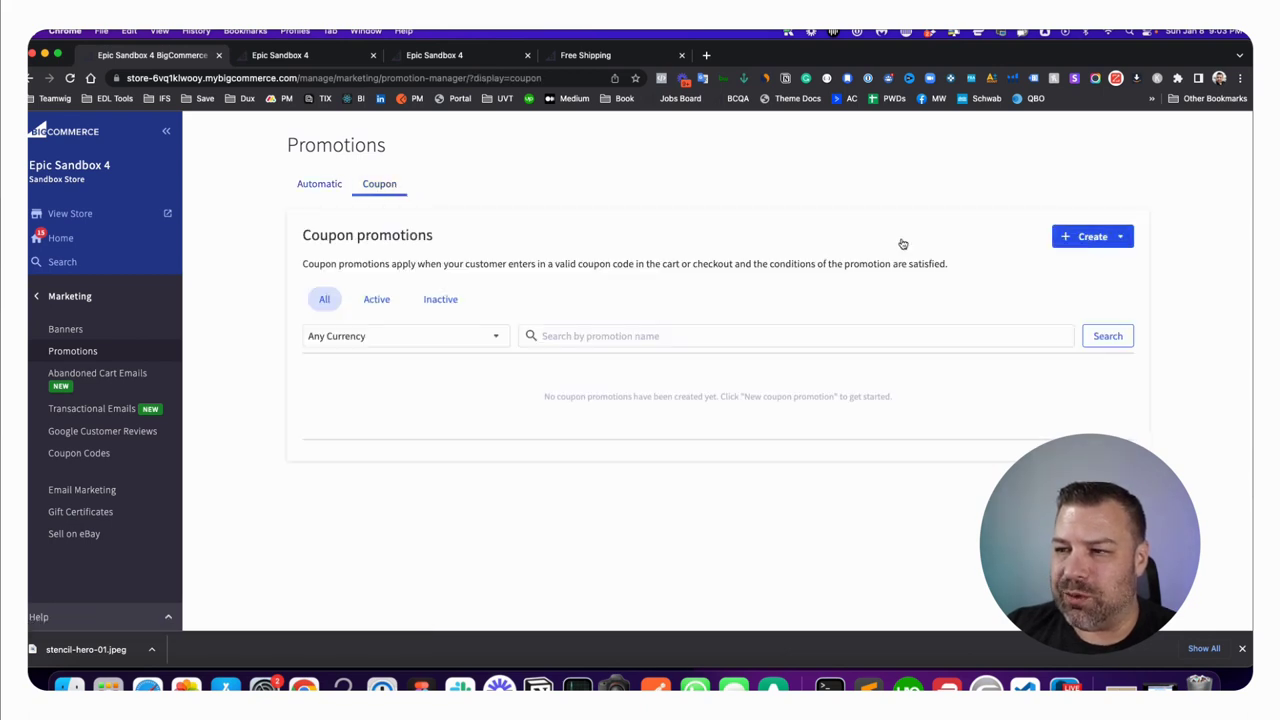
click(330, 183)
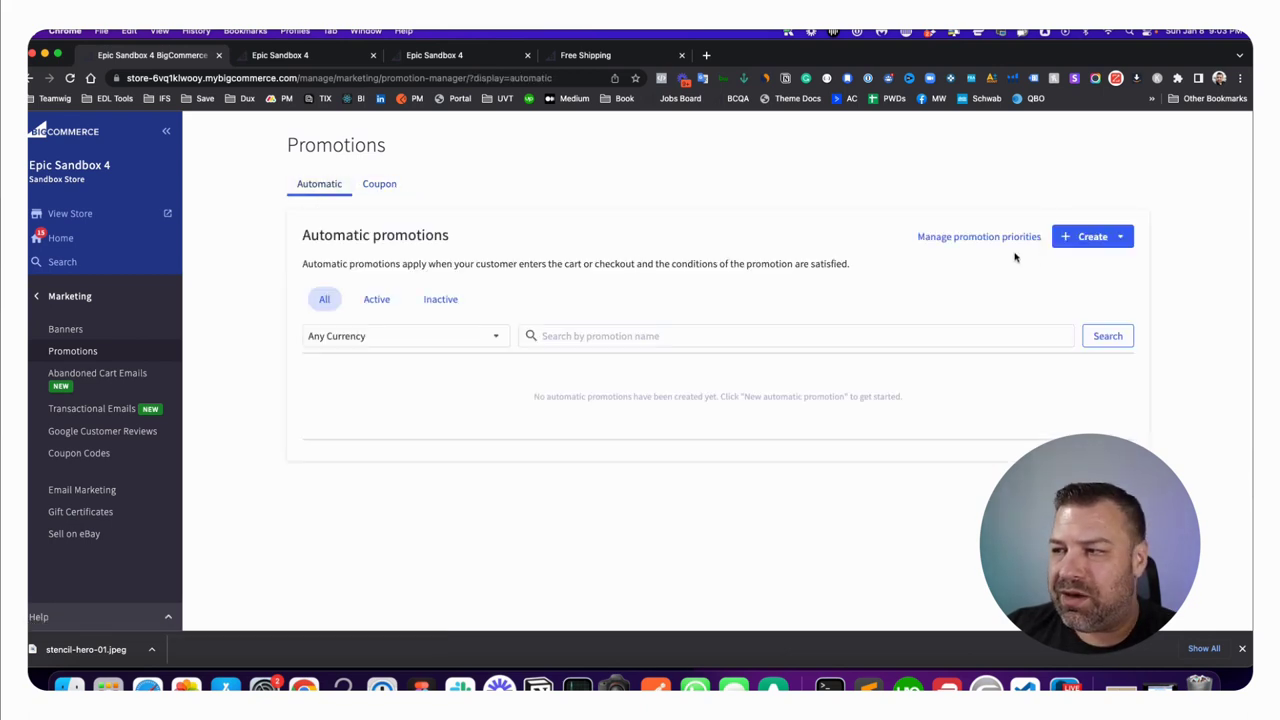
click(1124, 240)
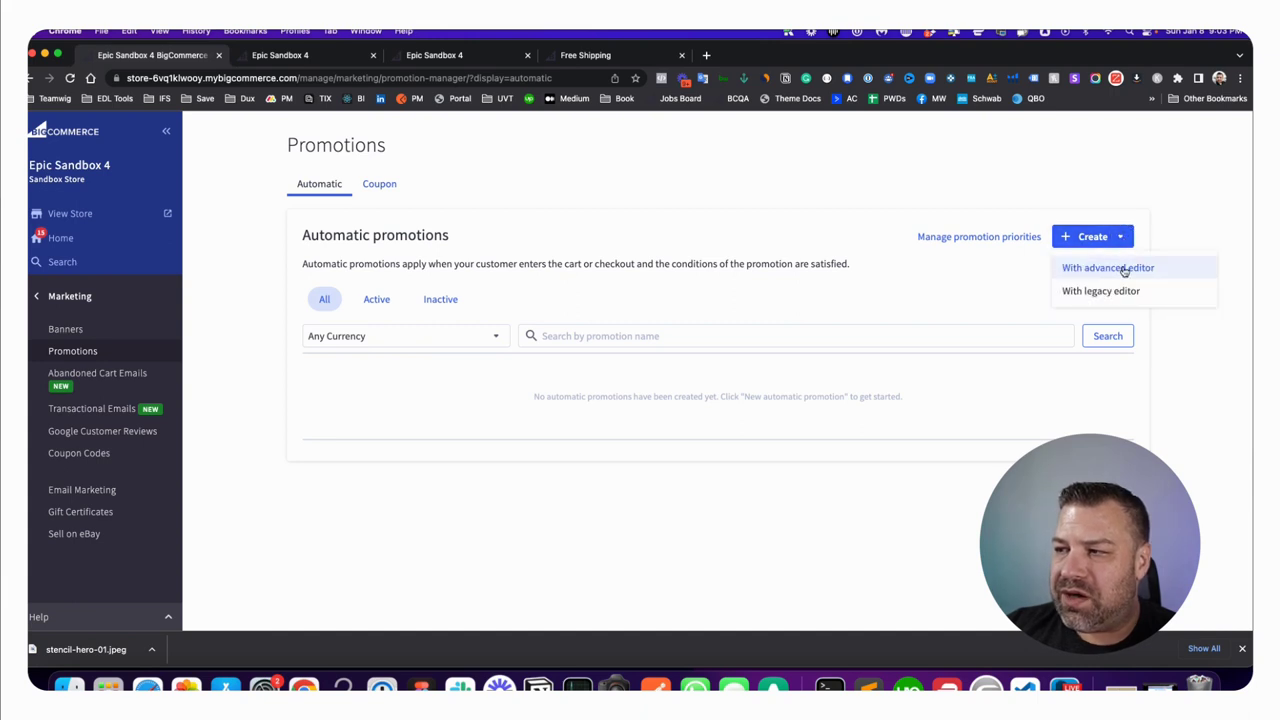
click(1098, 272)
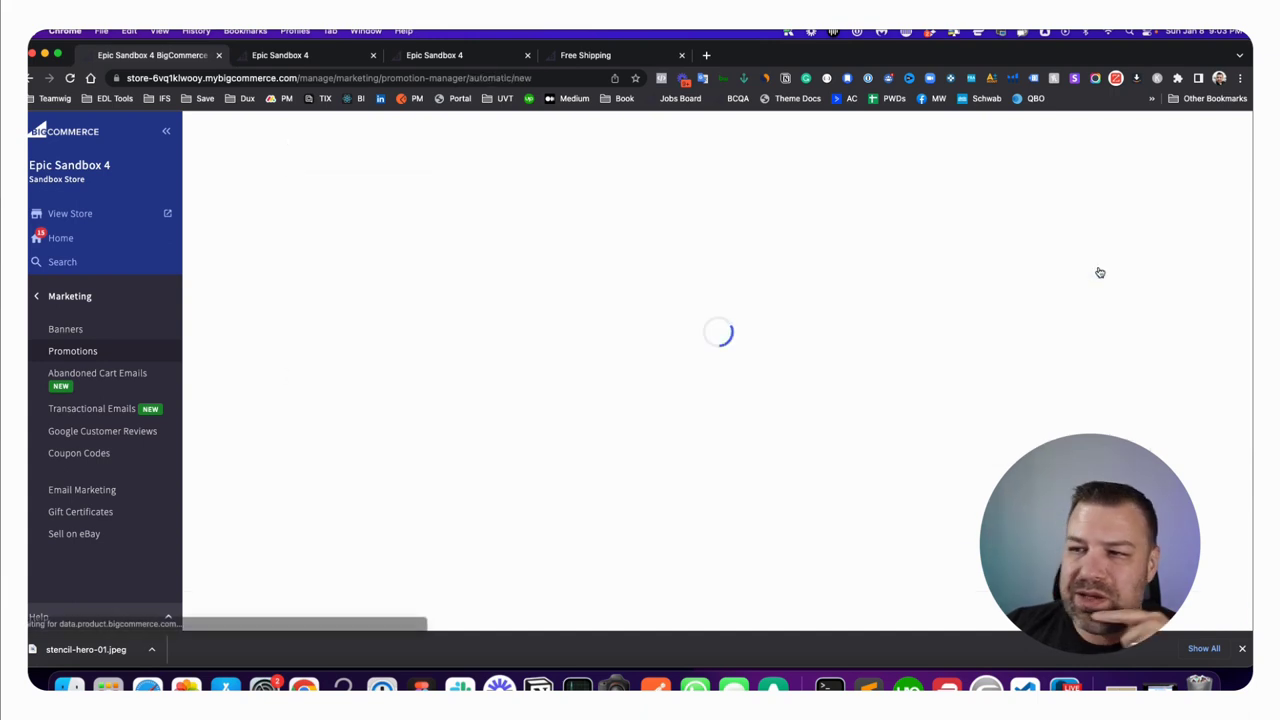
- Name the promotion "Free Shipping"
click(380, 249)
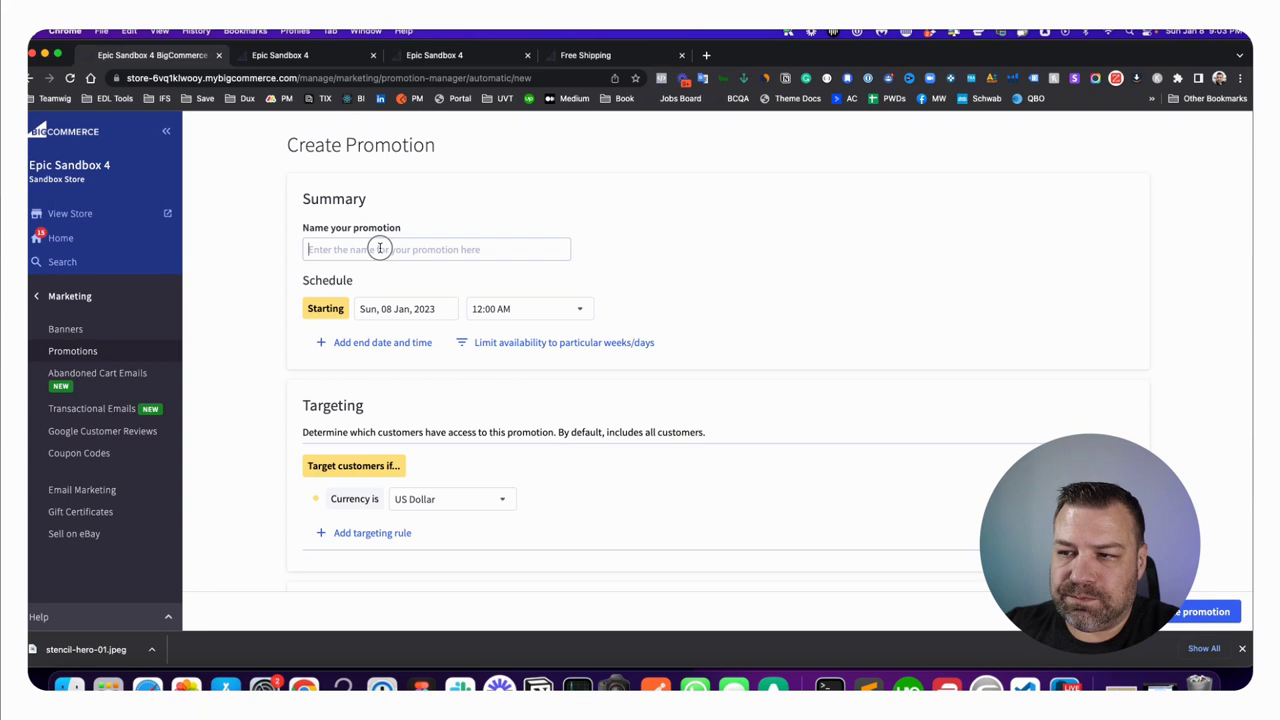
text(Free Sh)
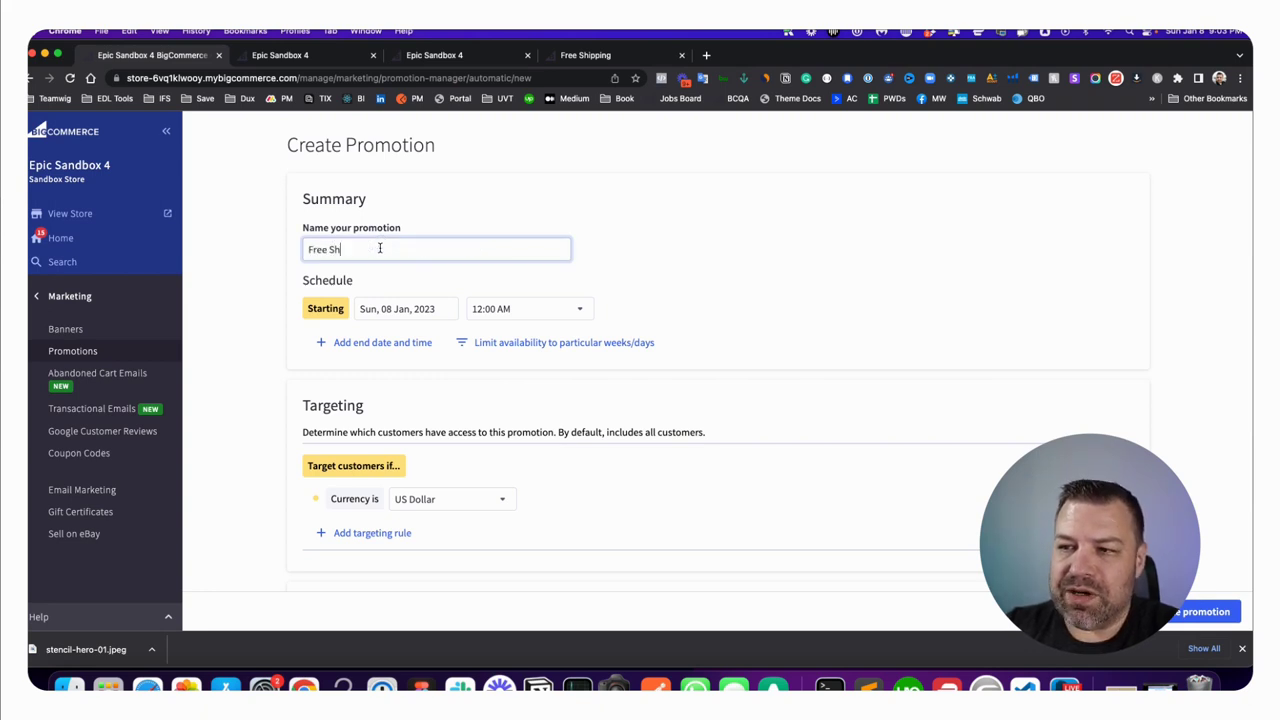
text(ipping)
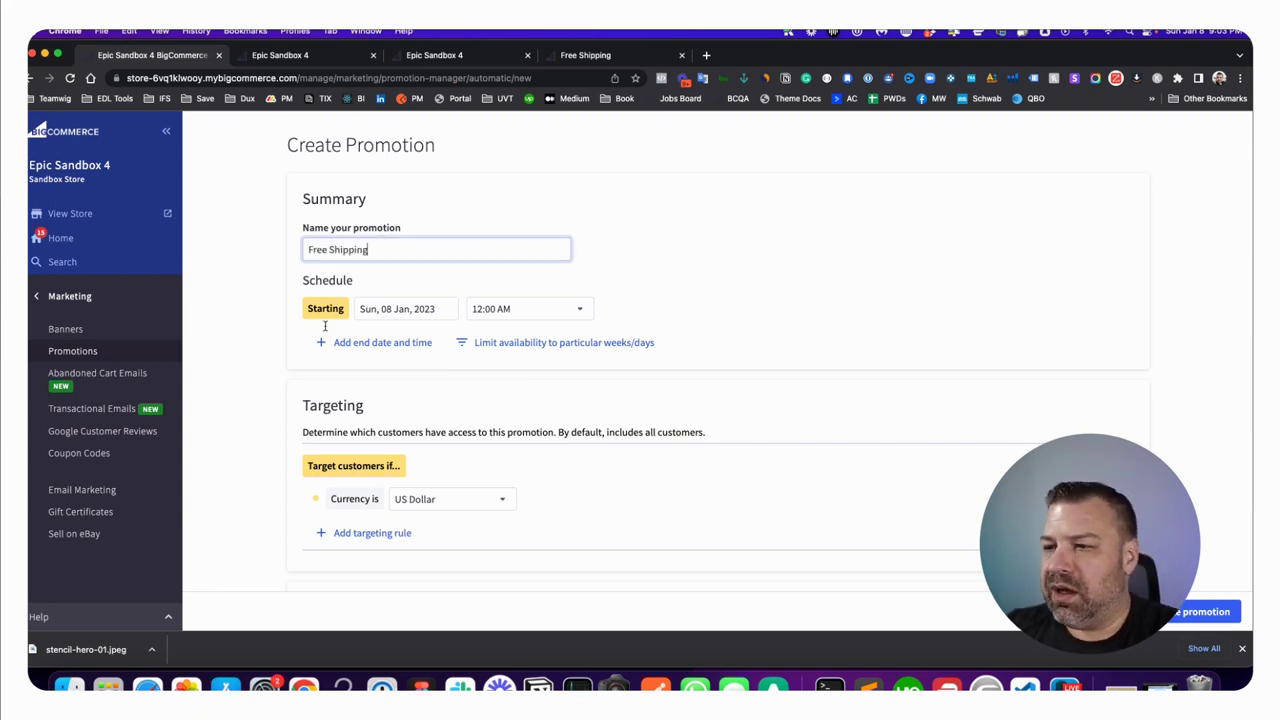
- Add a discount rule to the promotion from the "Spend $100, get free shipping" template
scroll(405, 452, down, 3)
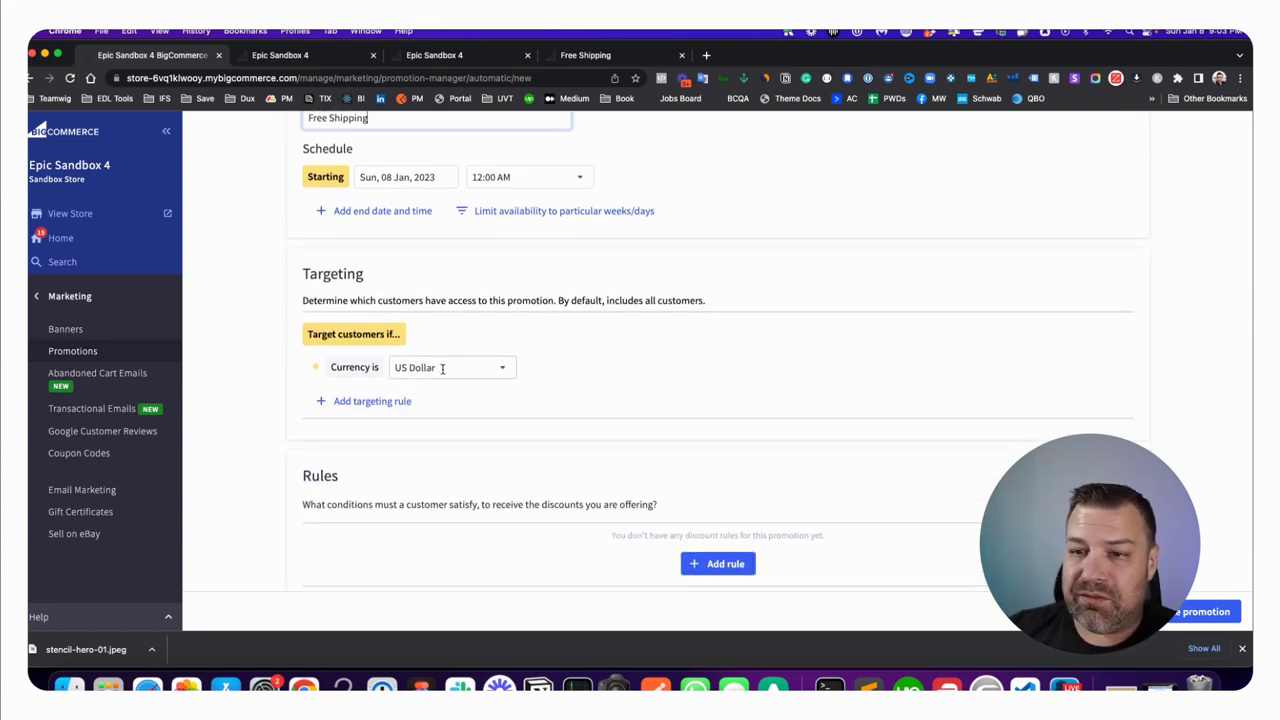
scroll(442, 368, down, 1)
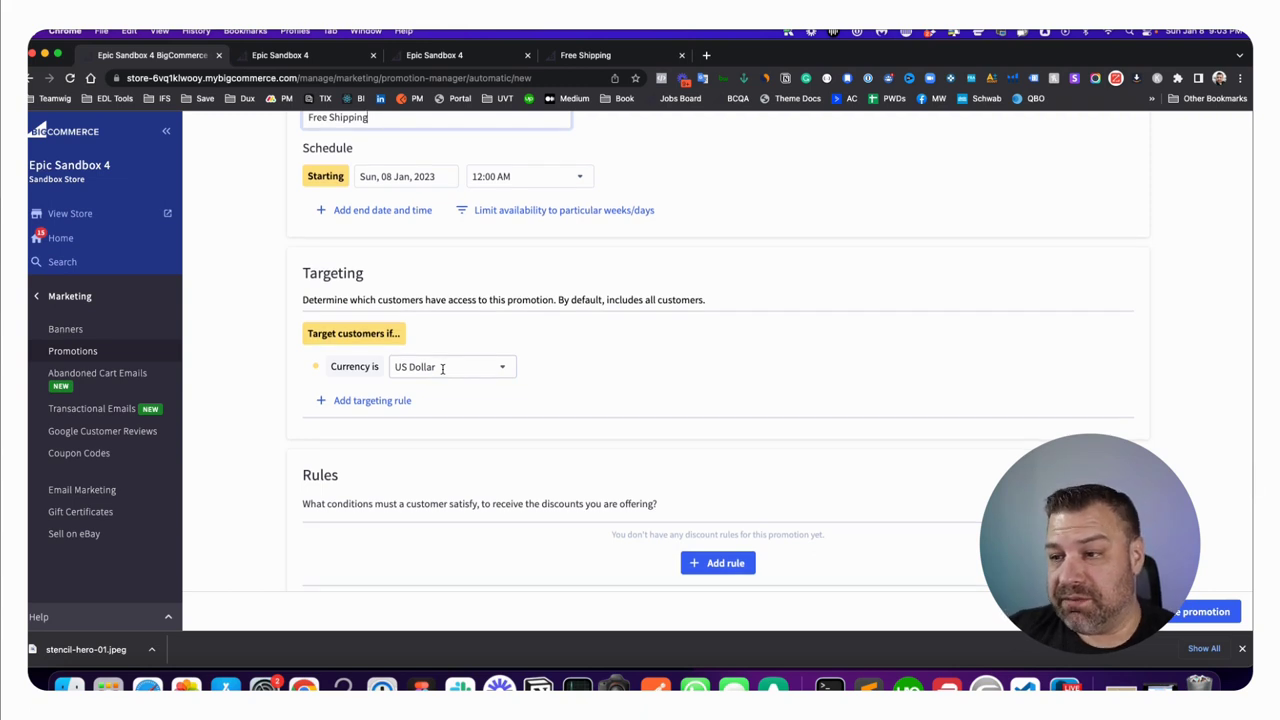
scroll(442, 368, down, 3)
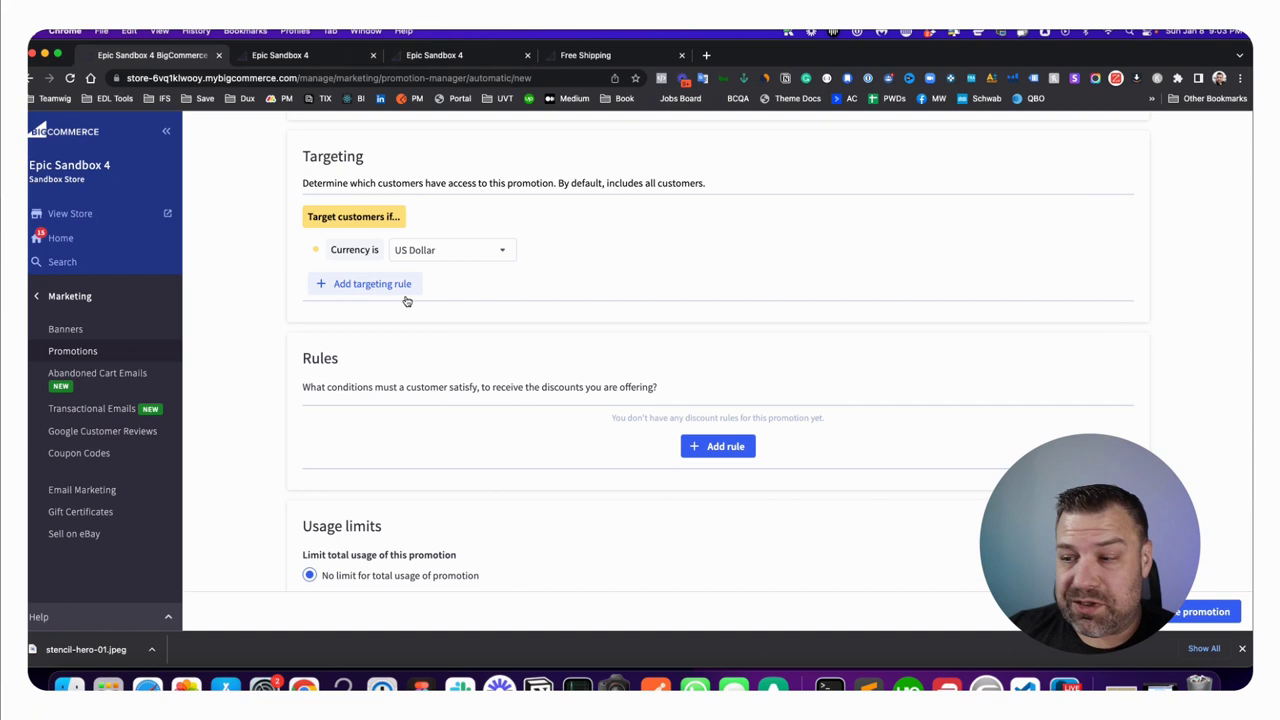
click(712, 447)
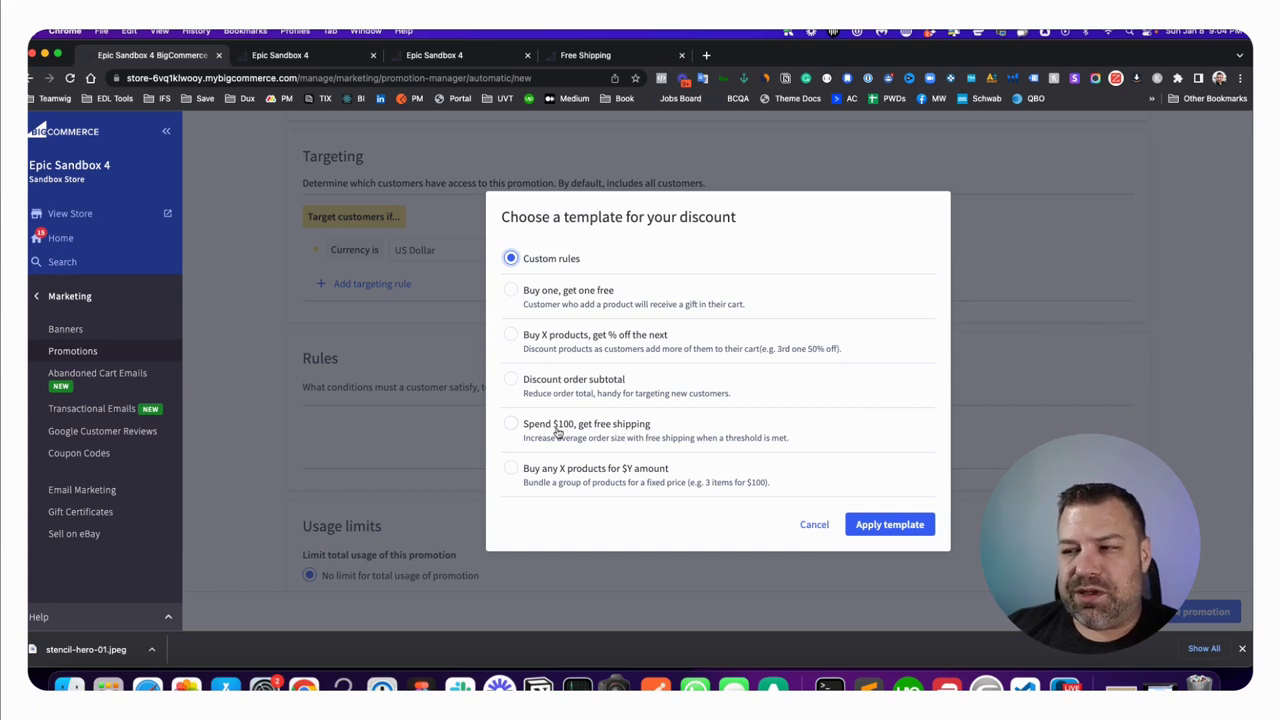
click(512, 424)
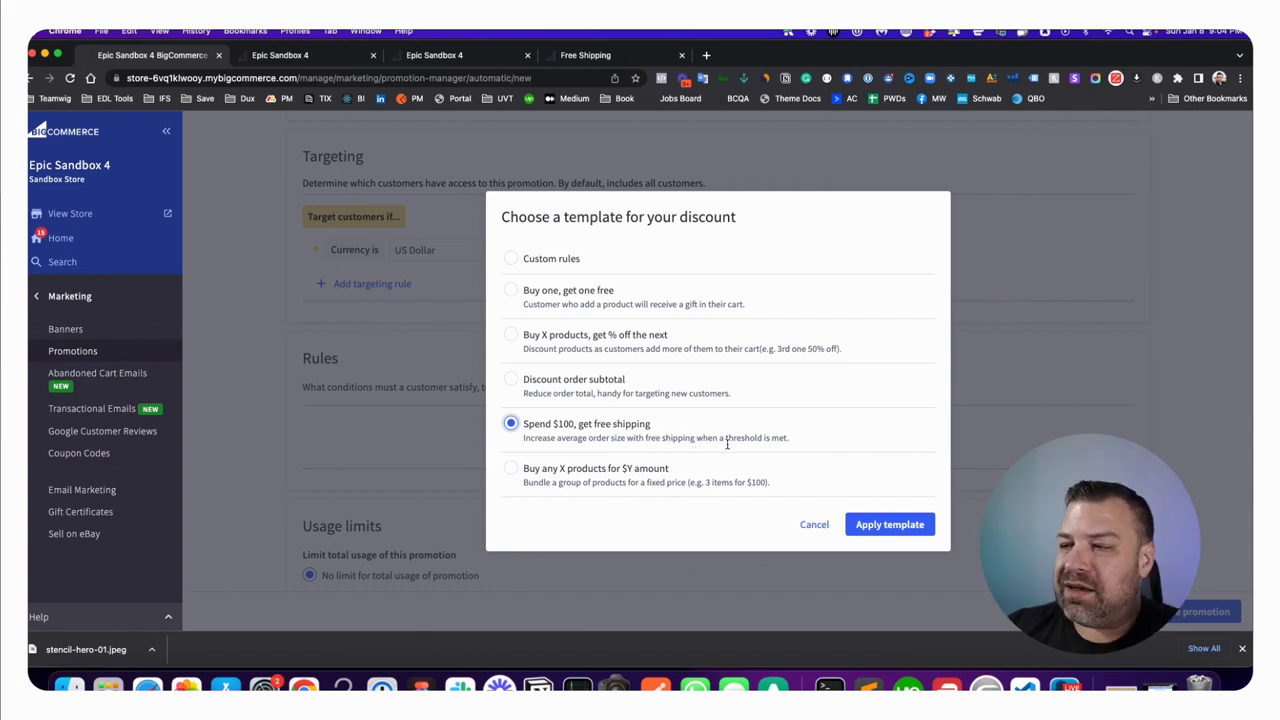
click(894, 526)
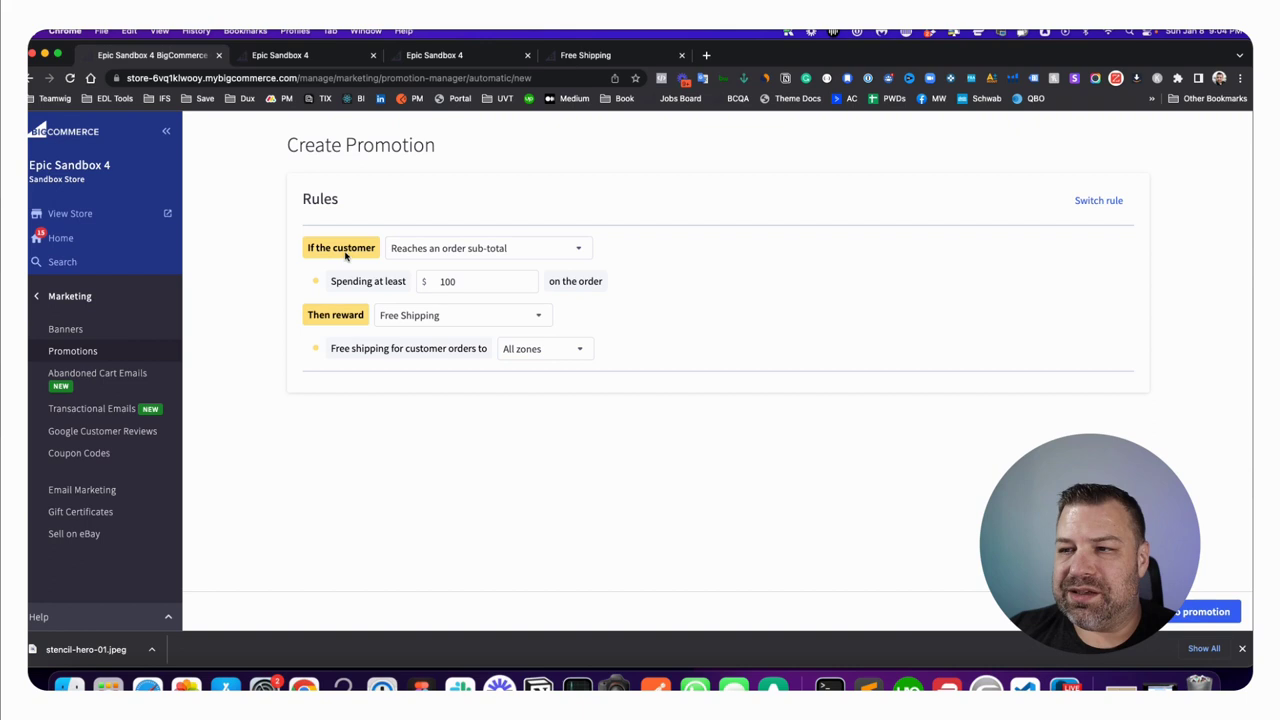
- Review the rule's customer condition and shipping zone choices, keeping the order sub-total condition and All zones
click(477, 250)
click(669, 251)
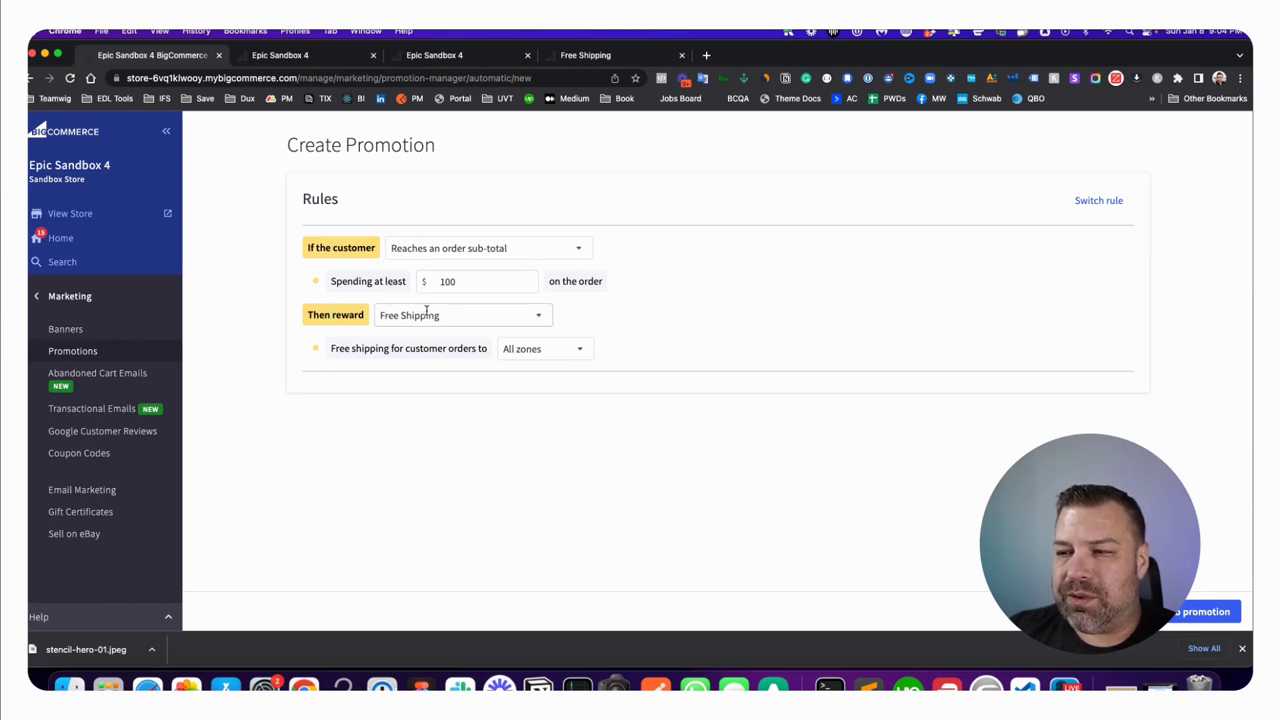
click(557, 349)
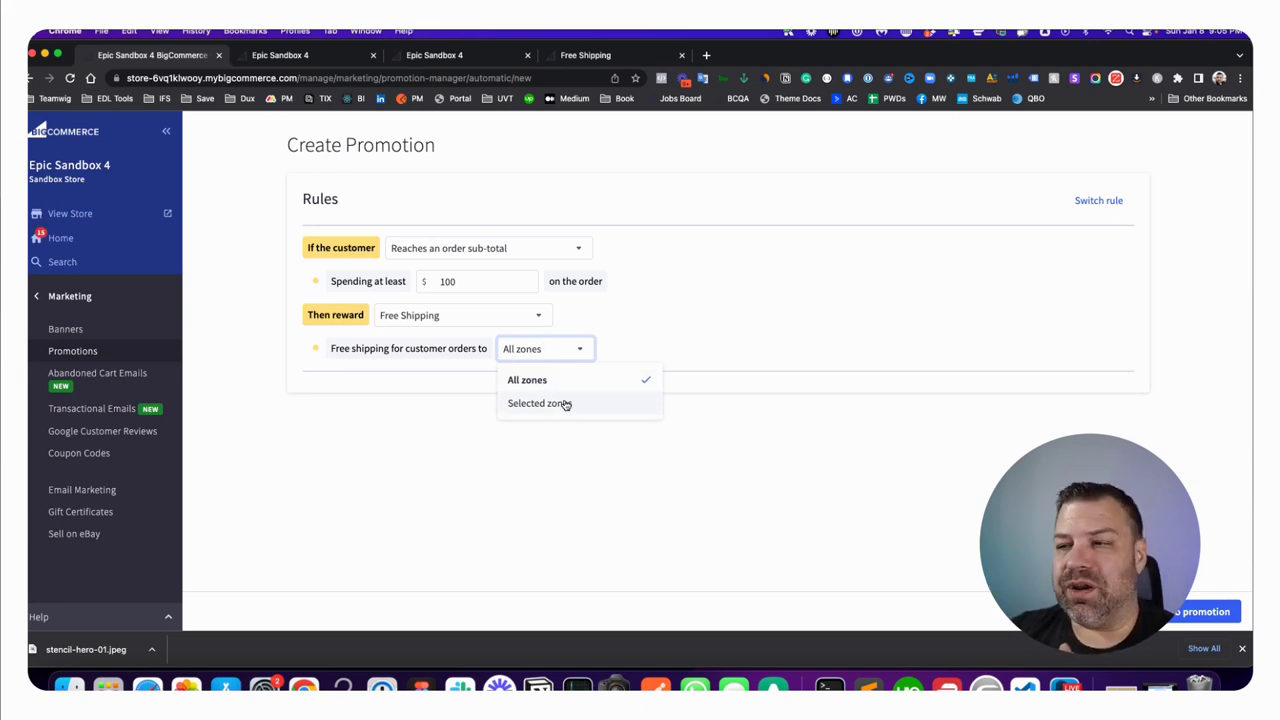
click(526, 381)
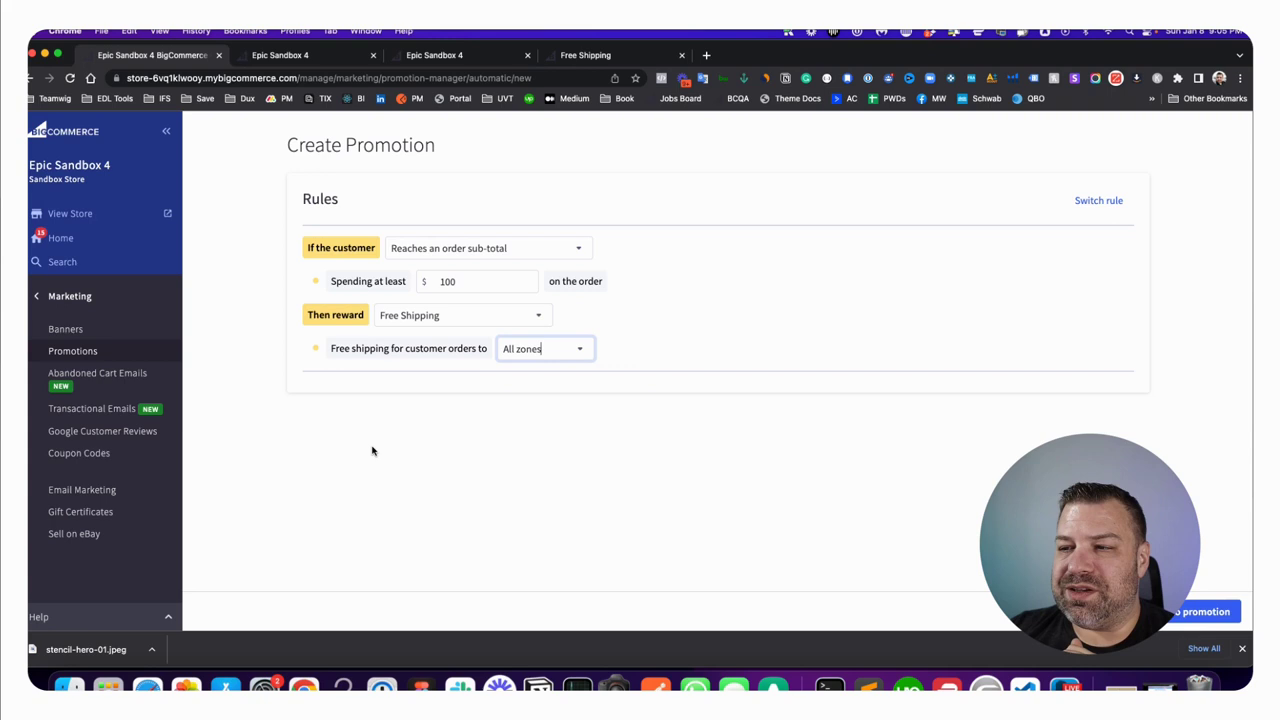
- Set the rule's minimum order spend to $75 and add the rule to the promotion
double_click(442, 283)
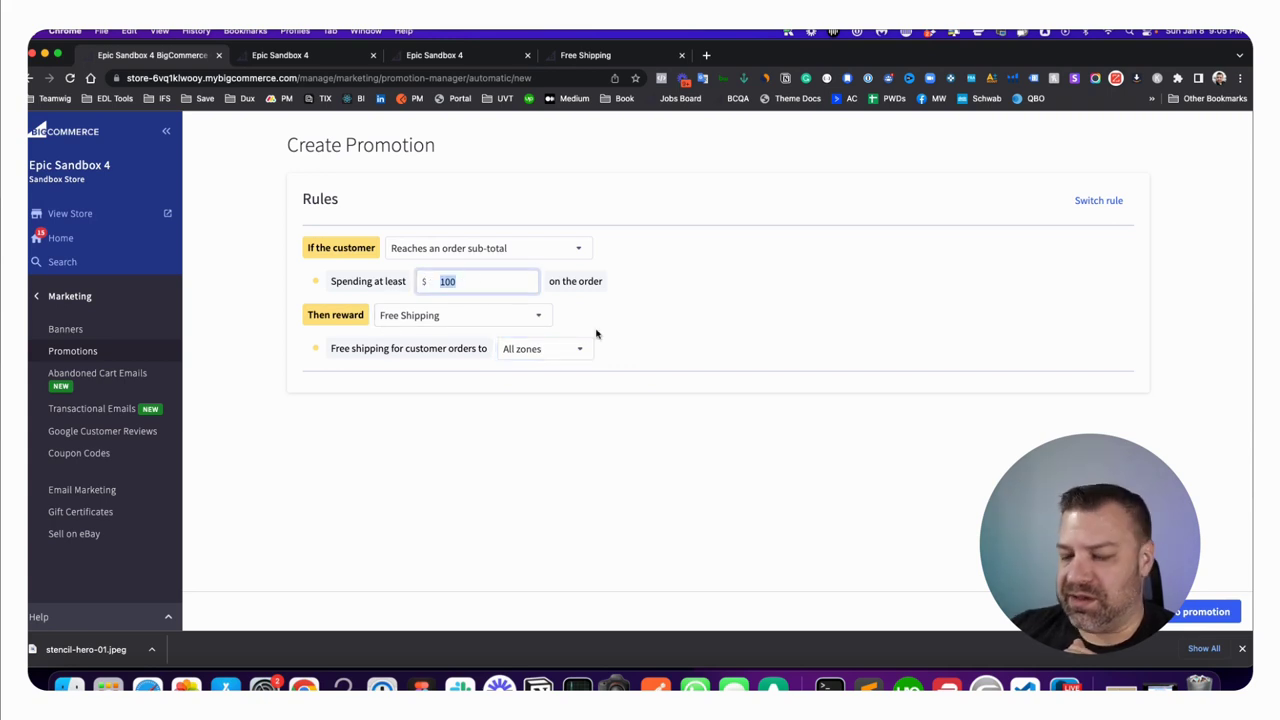
text(75)
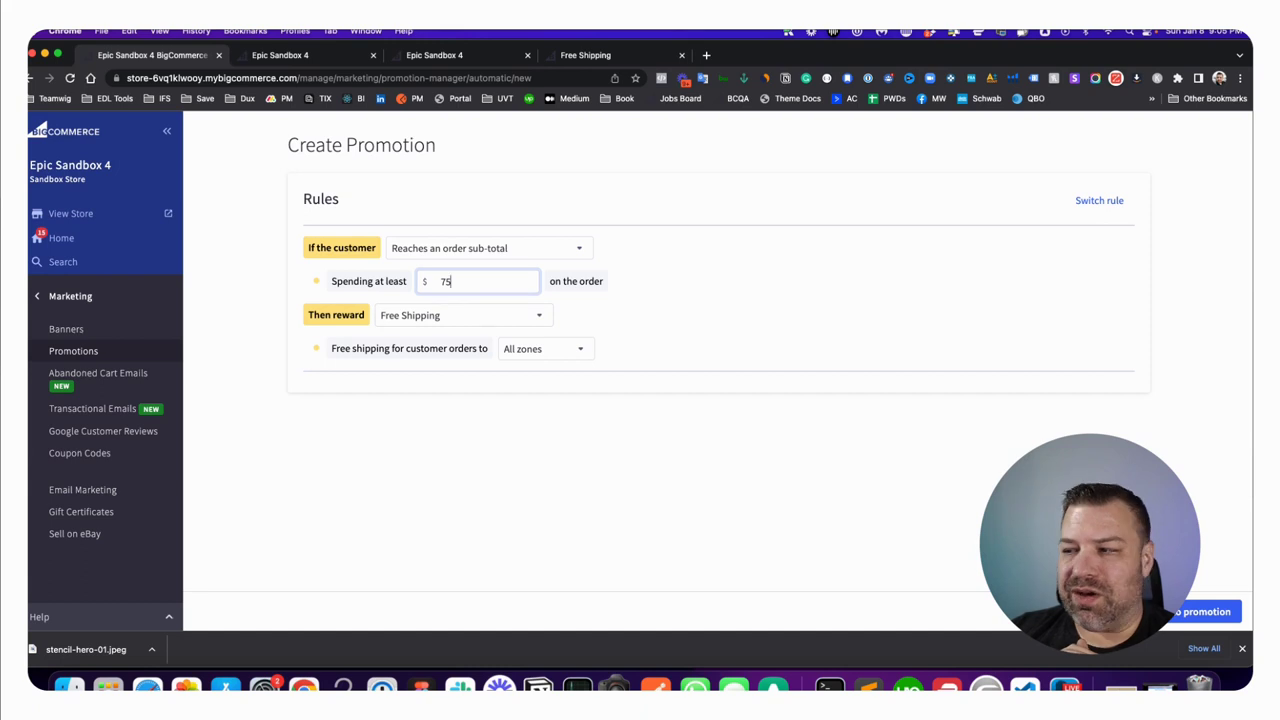
click(1205, 612)
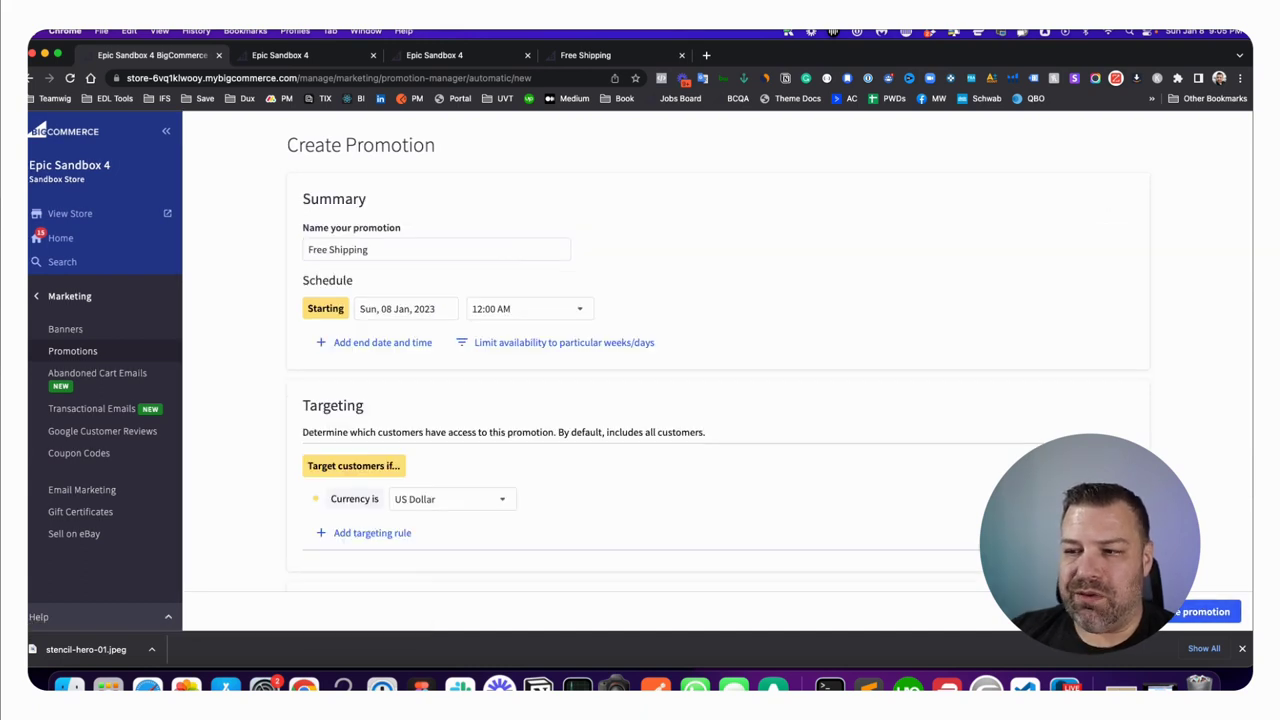
- Try the limit for total usage of the promotion, and return to no limit
scroll(957, 586, down, 5)
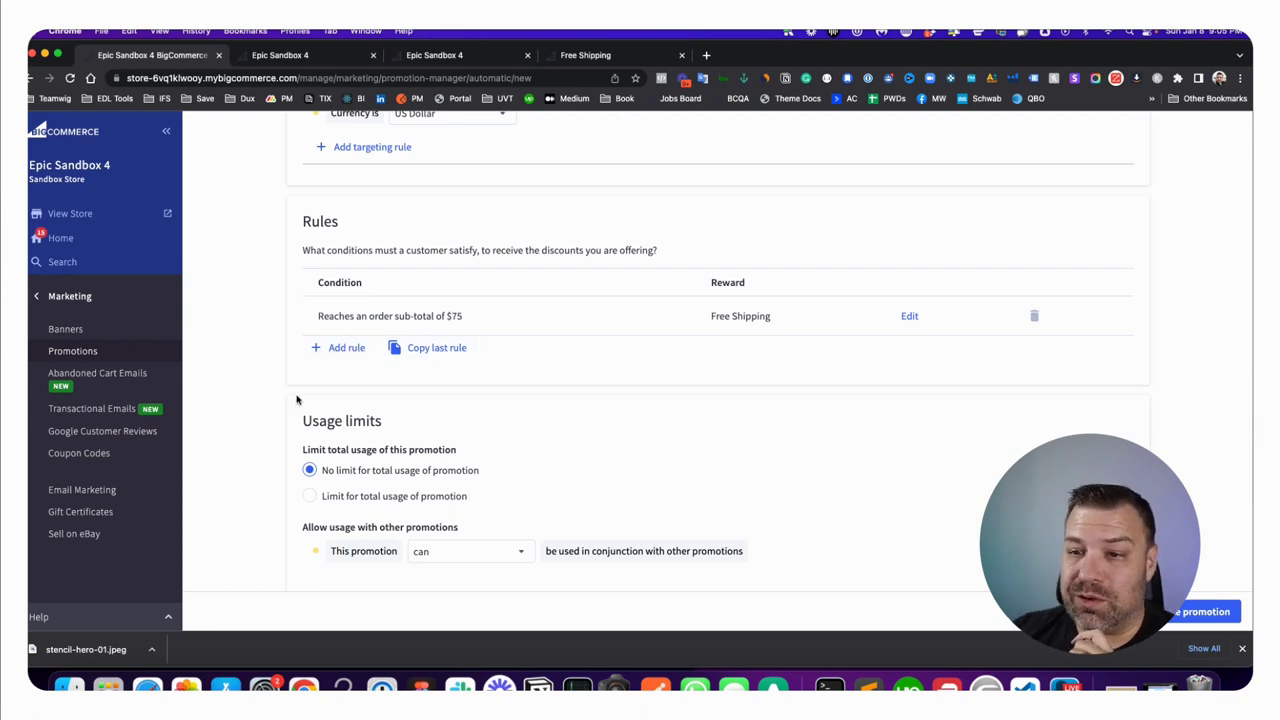
scroll(296, 399, down, 1)
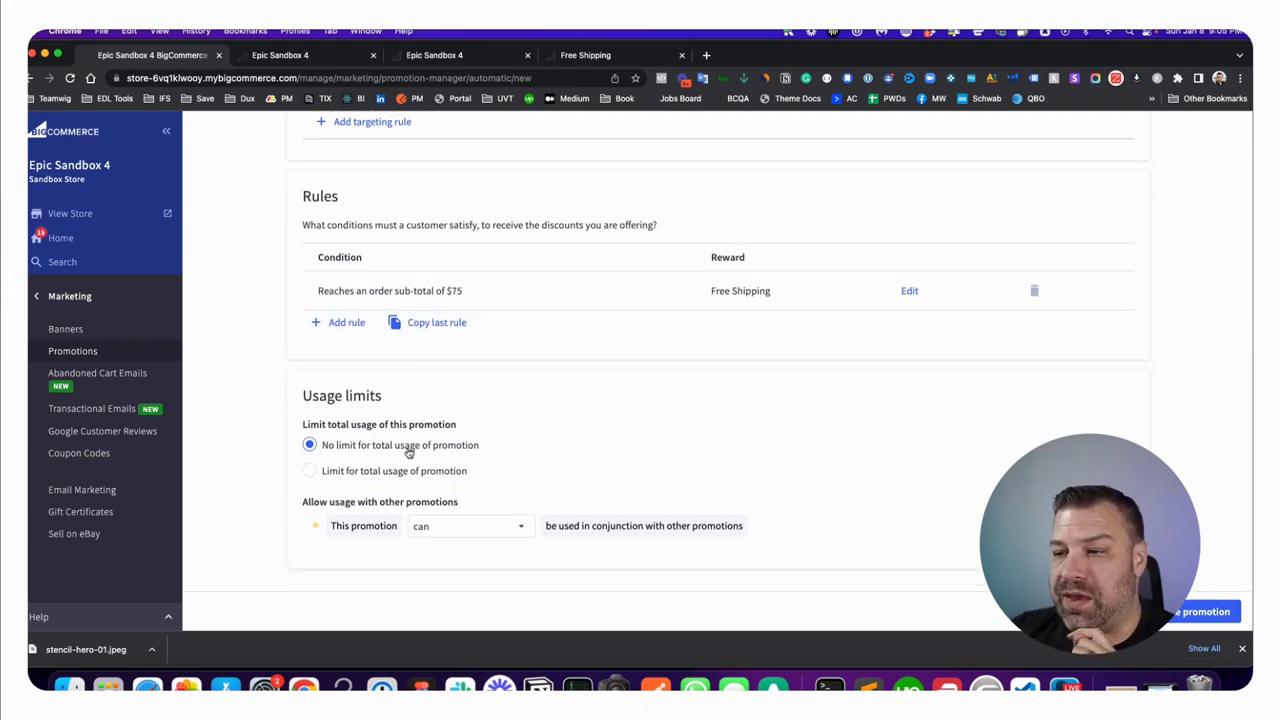
click(345, 471)
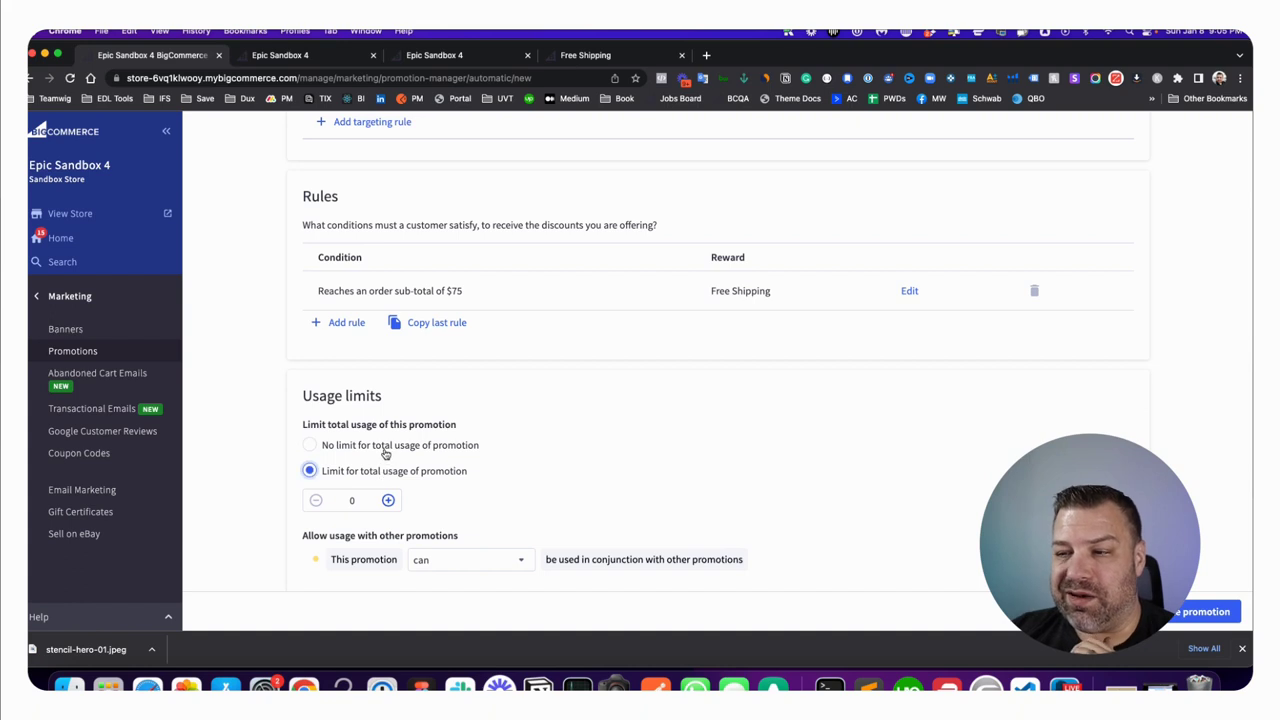
drag(360, 500, 336, 500)
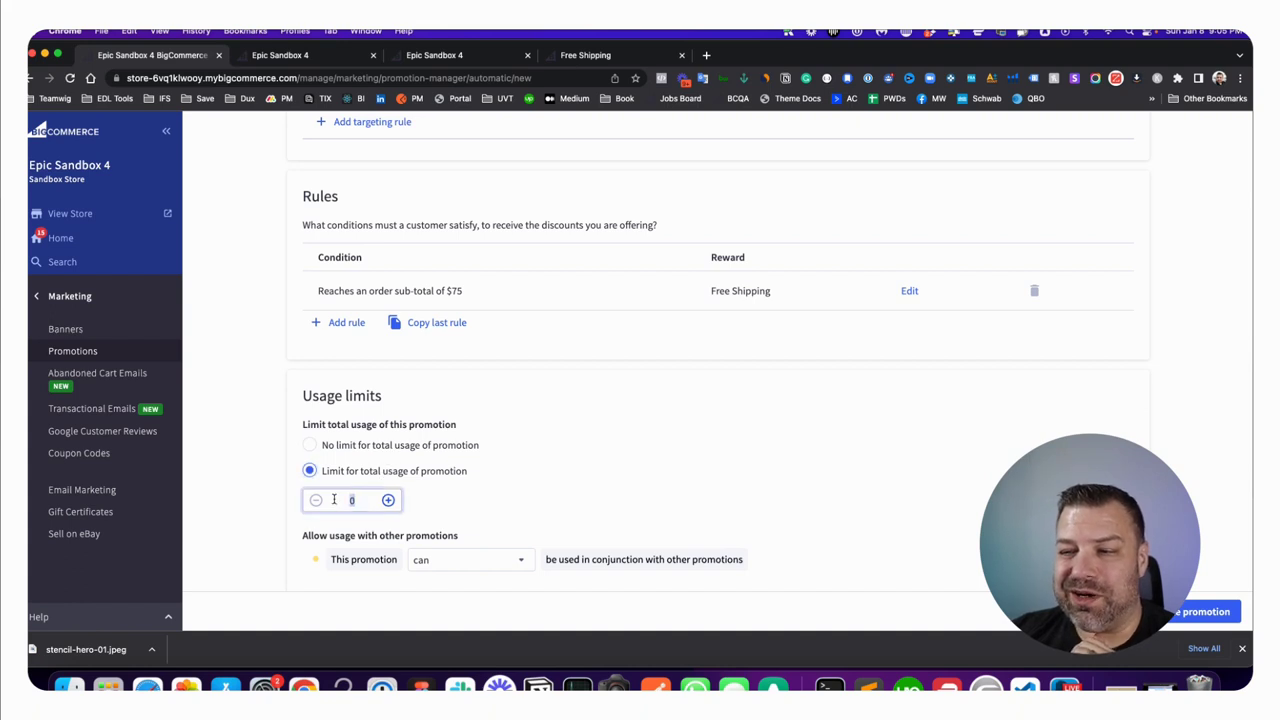
click(344, 447)
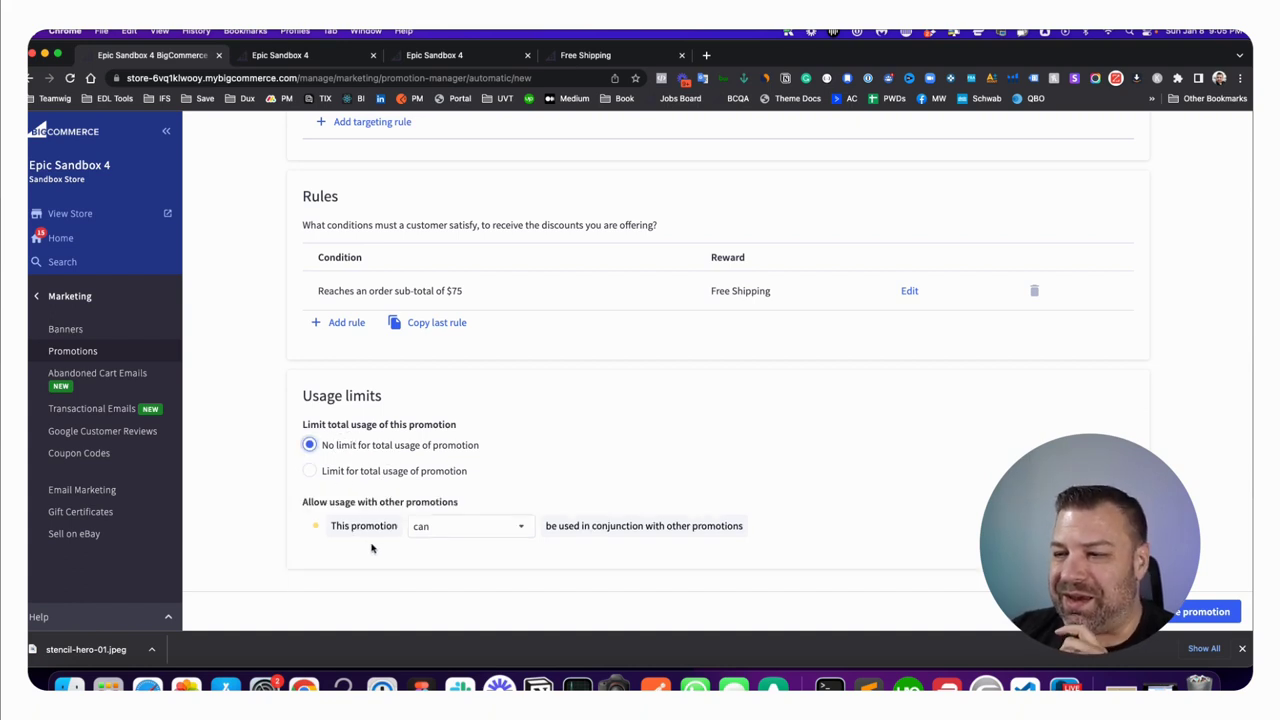
- Save the promotion as usable with other promotions, and switch it off in the automatic promotions list
click(450, 526)
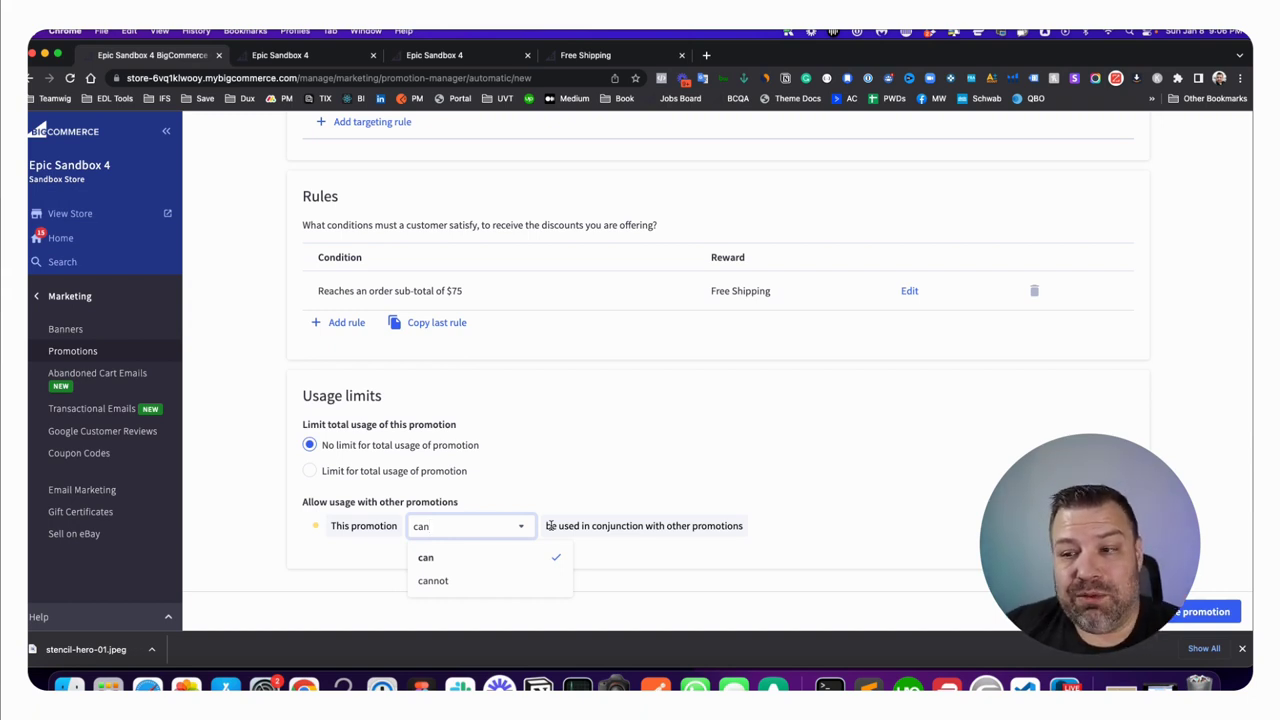
click(658, 540)
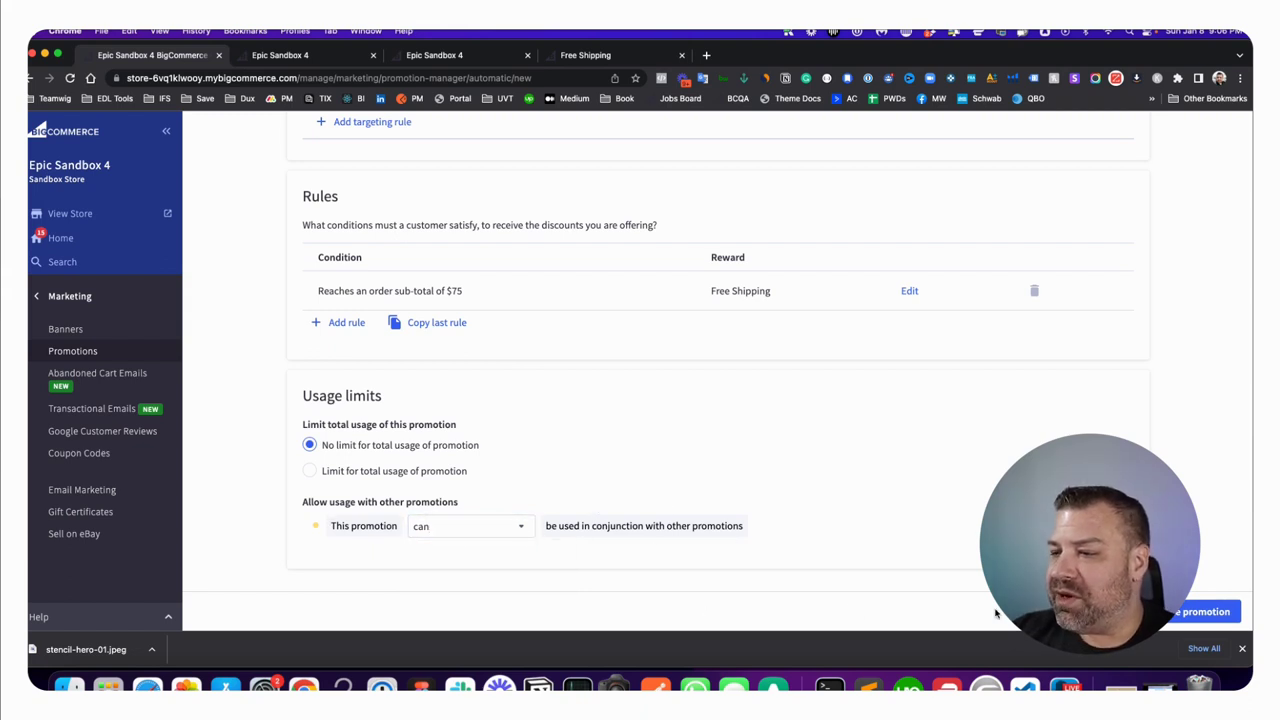
click(1185, 614)
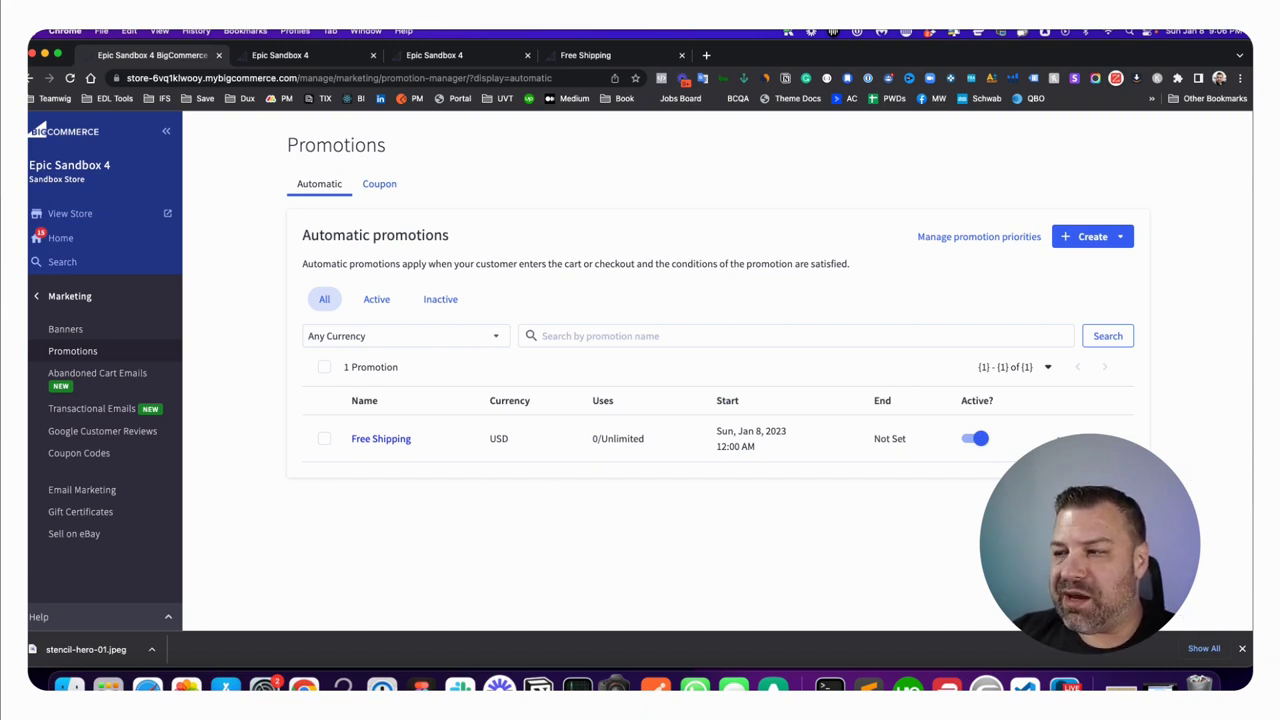
click(970, 441)
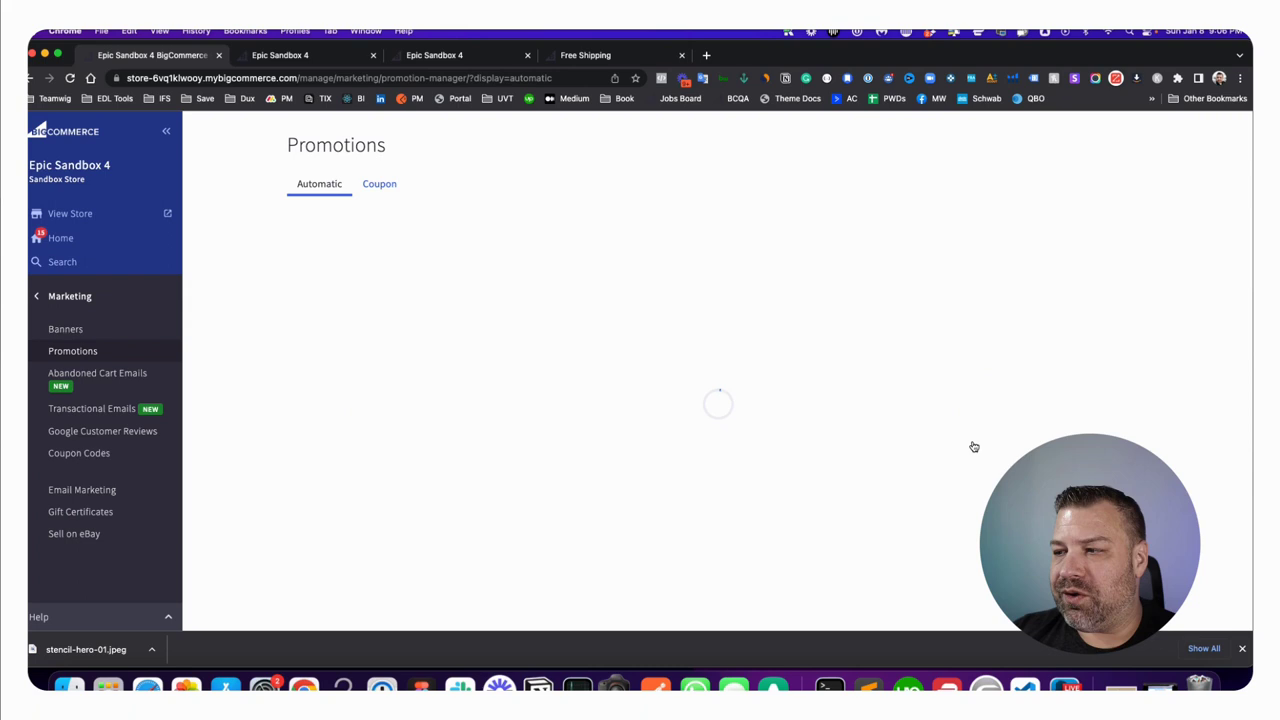
- Start a new coupon promotion with the advanced editor
click(385, 190)
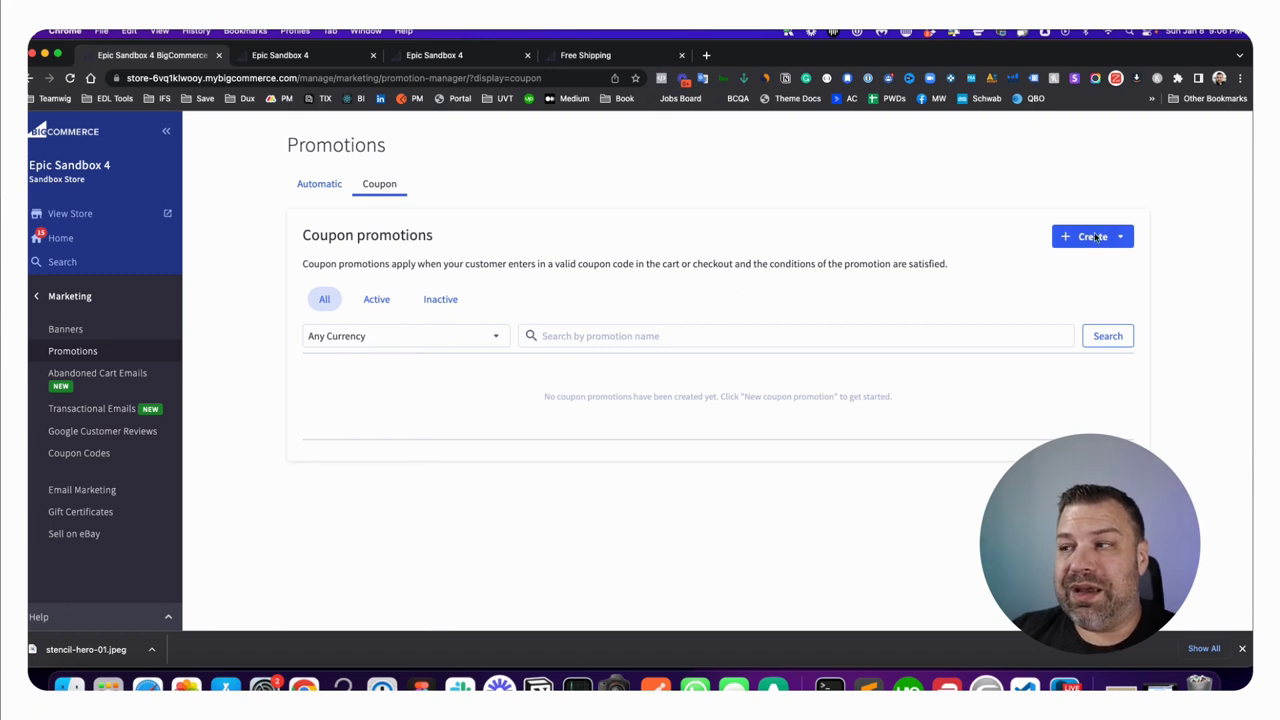
click(1120, 237)
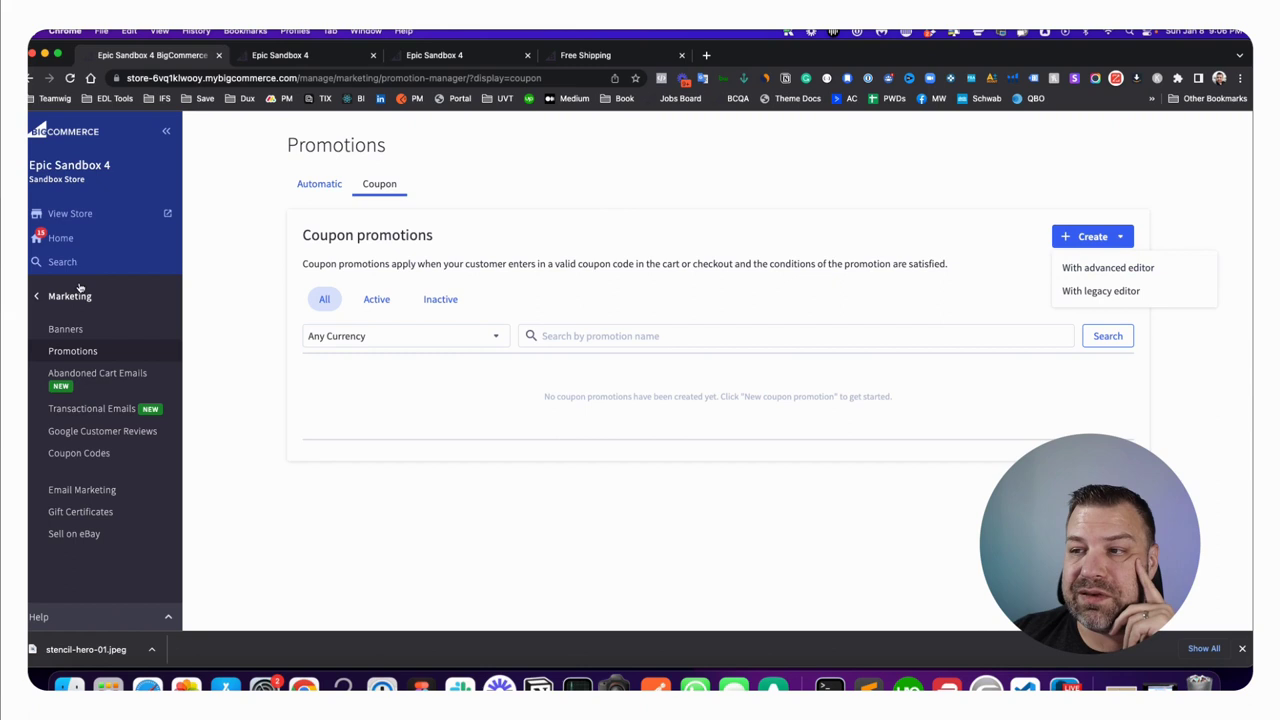
click(1070, 269)
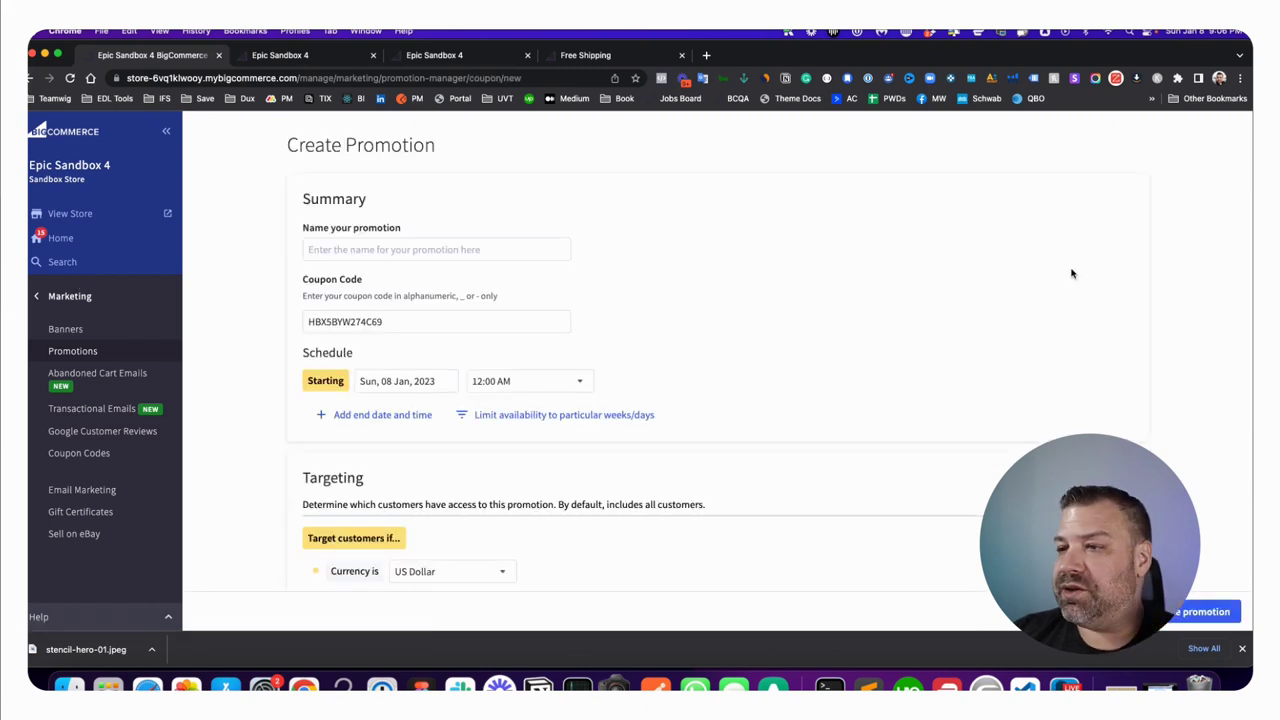
- Replace the generated coupon code with FREESHIPPING, leaving the promotion name empty
click(393, 319)
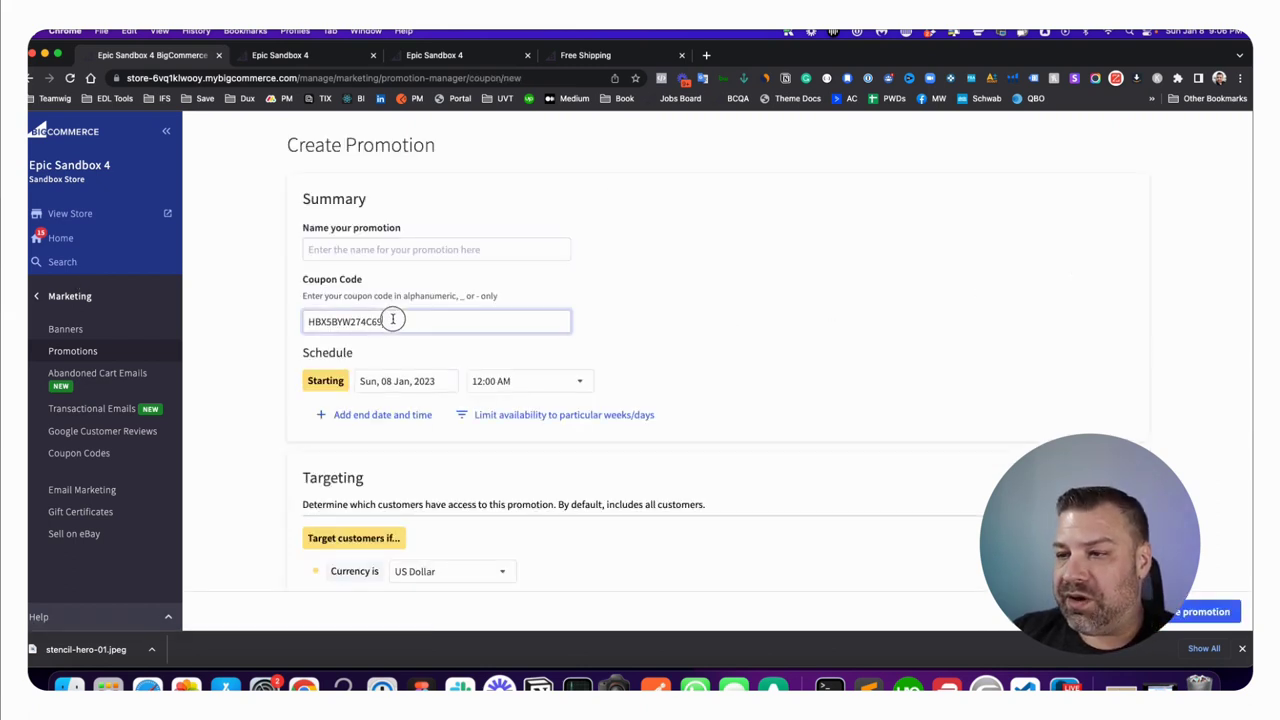
key(super+a)
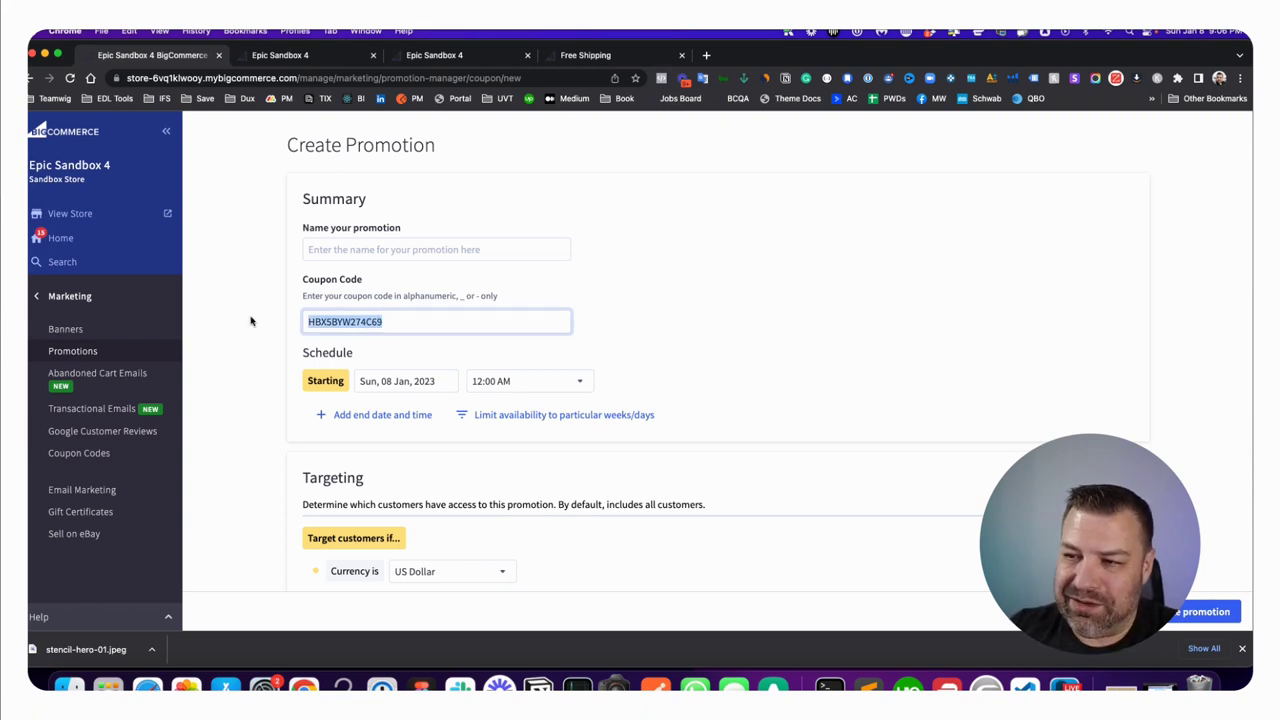
text(FRR)
text(ESHIPPING)
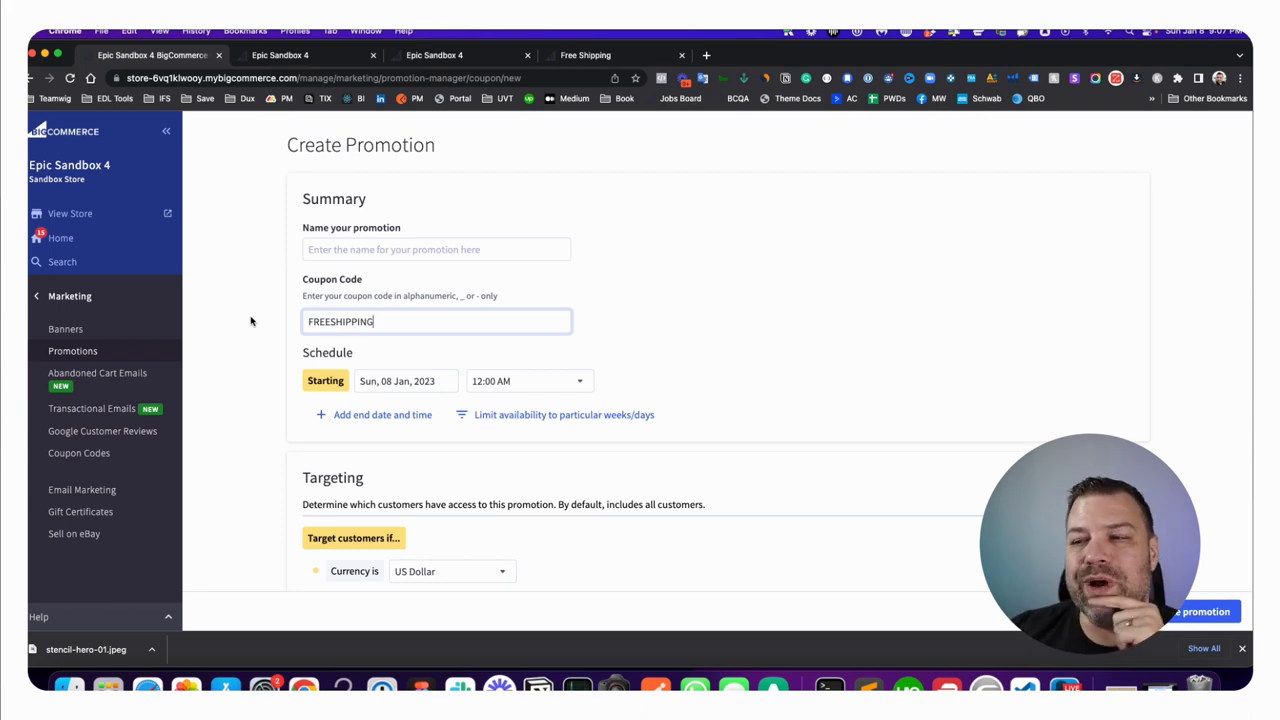
click(335, 250)
click(356, 328)
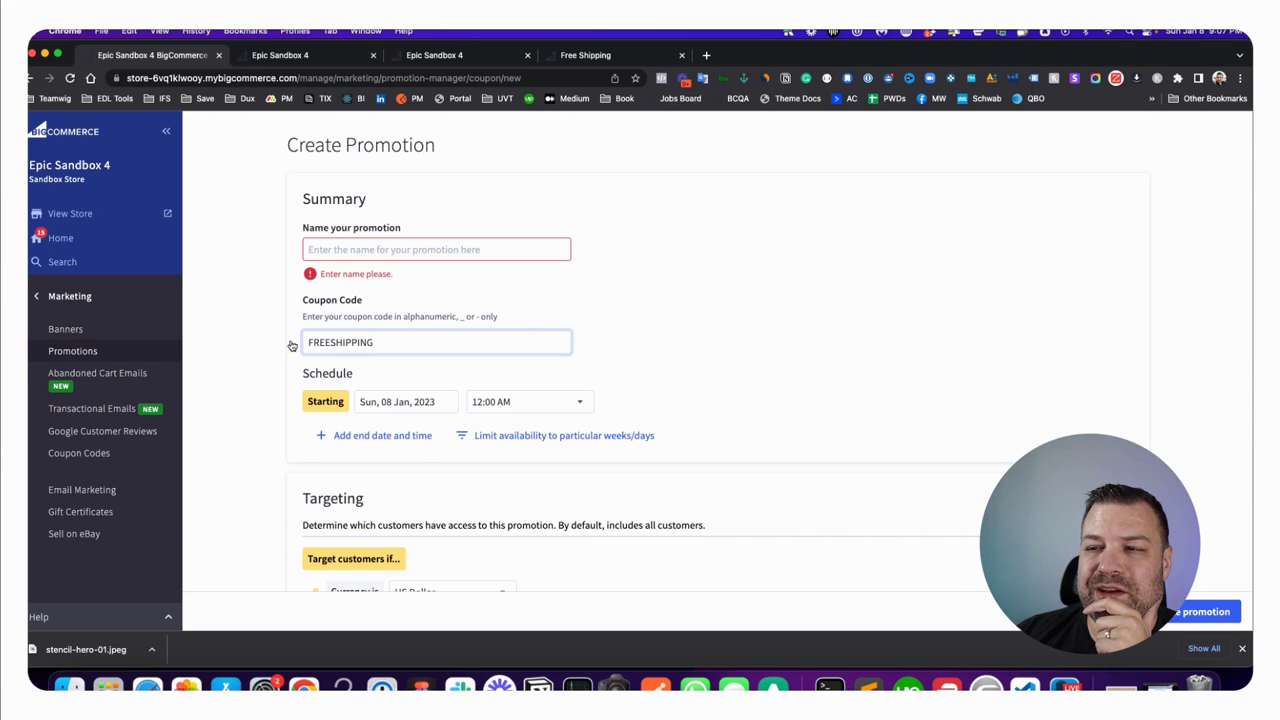
- Look over the coupon promotion's rules and usage limits, and discard the unsaved promotion
scroll(300, 345, down, 5)
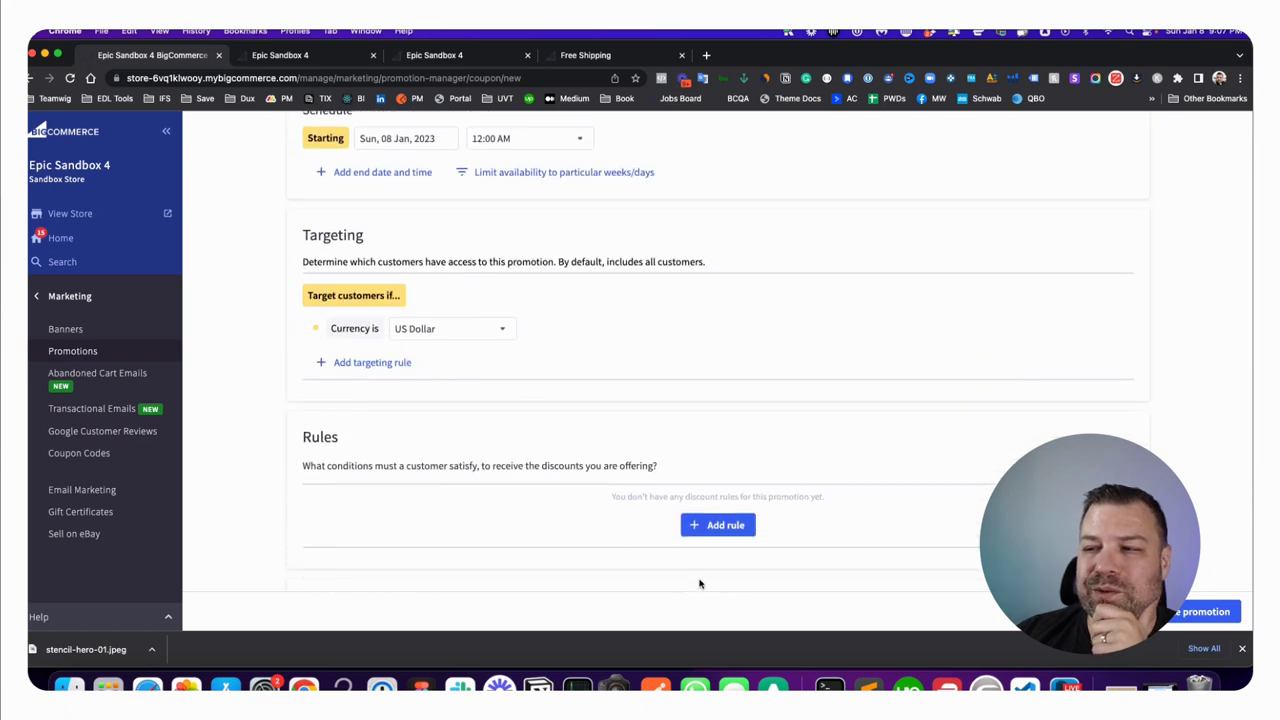
scroll(745, 578, down, 5)
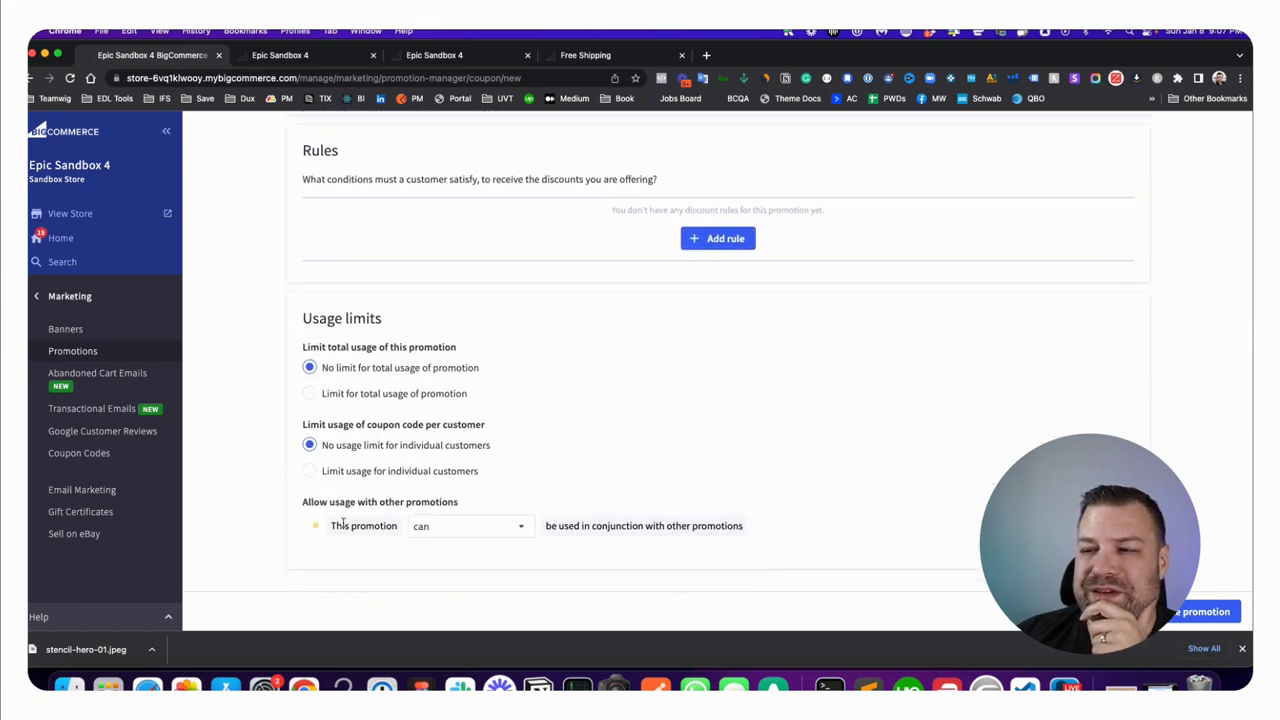
scroll(345, 522, up, 10)
double_click(388, 345)
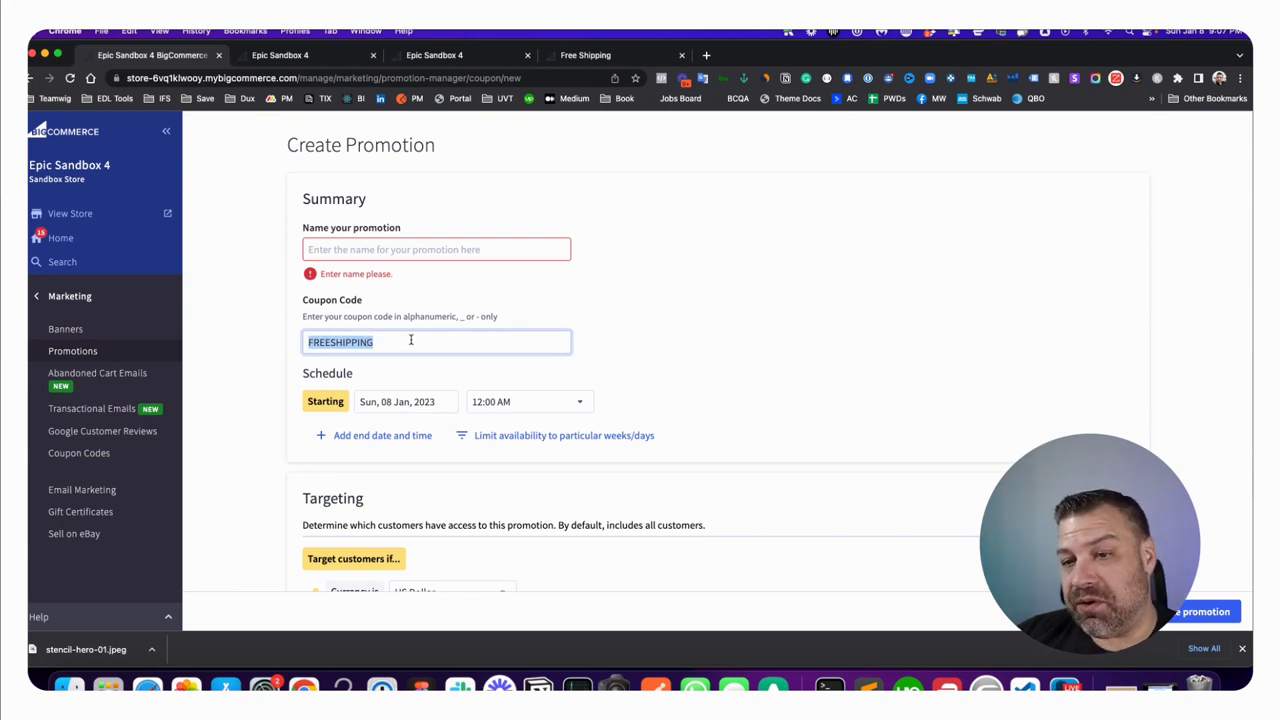
click(1110, 611)
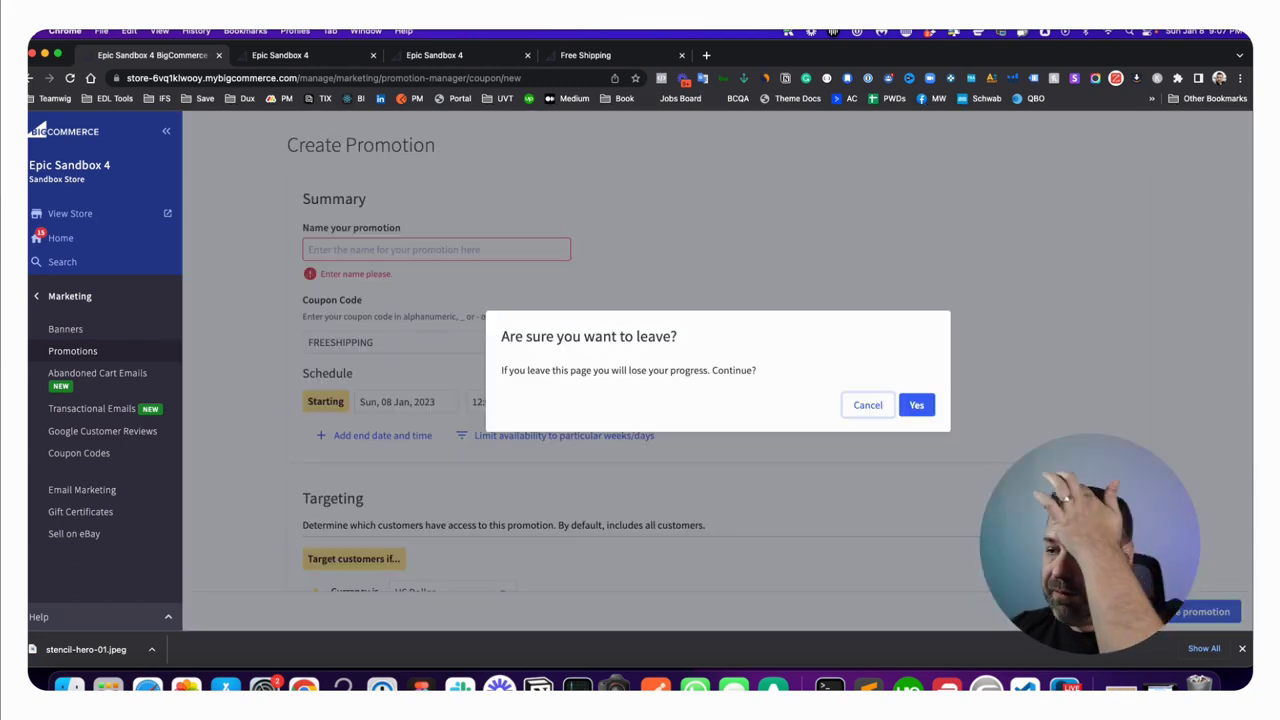
click(930, 410)
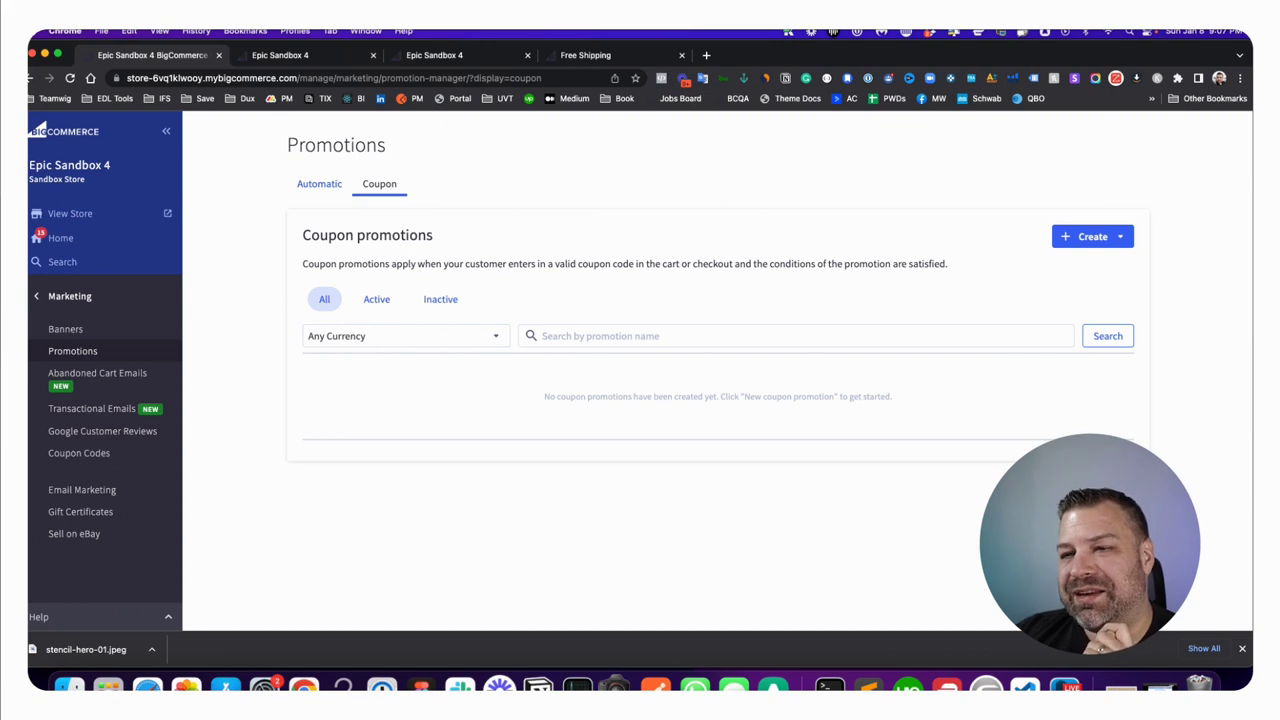
- Leave the marketing section and open the store's product list
click(57, 297)
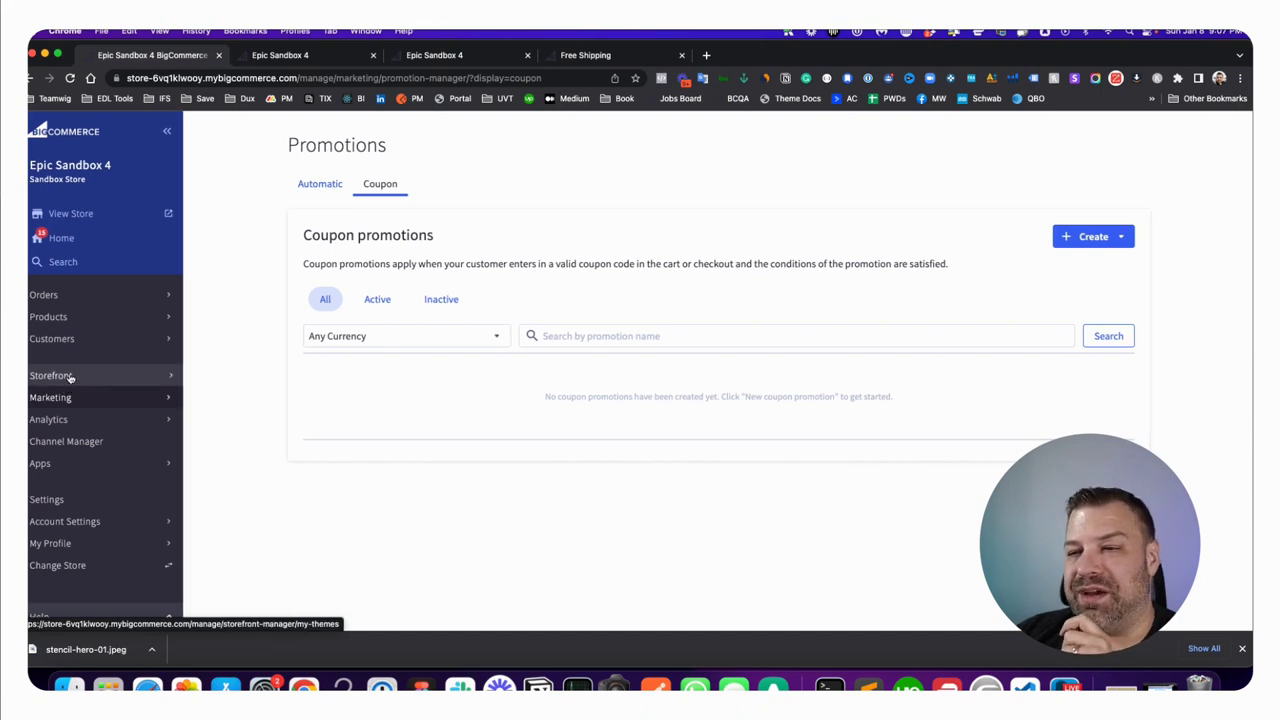
click(75, 318)
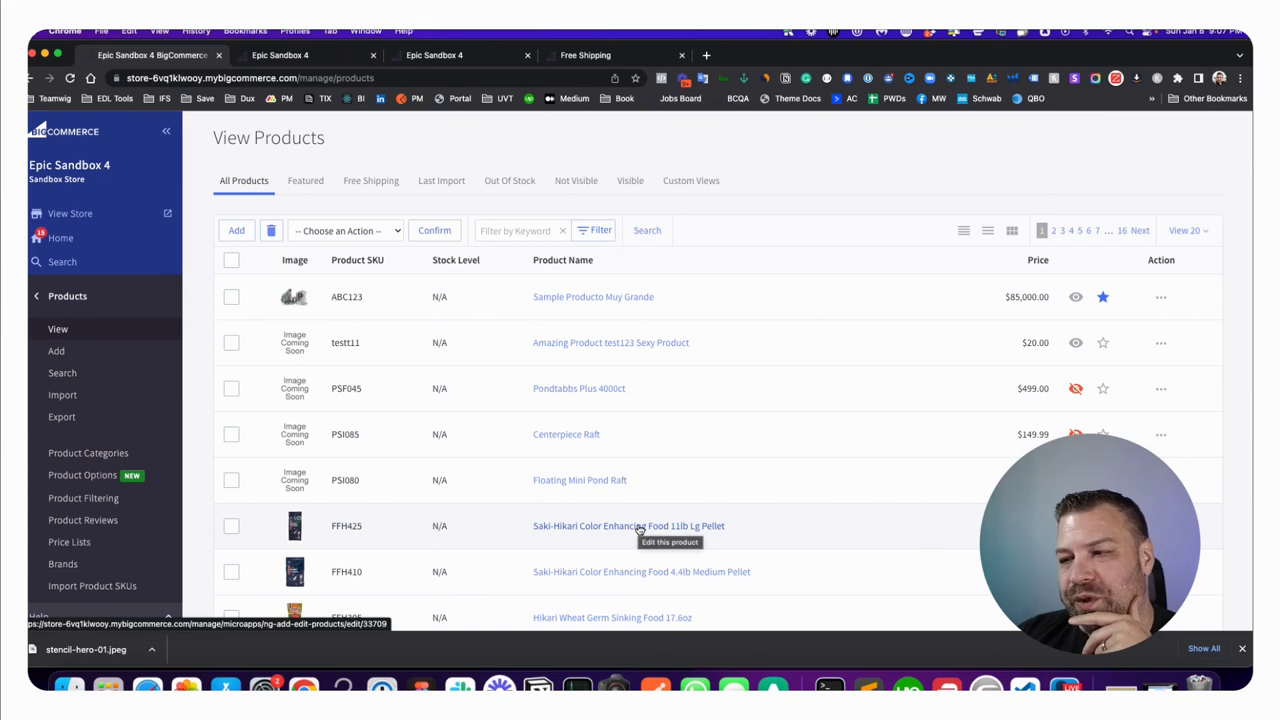
- Open the Saki-Hikari Color Enhancing Food 11lb Lg Pellet product for editing and go to its shipping details
click(640, 527)
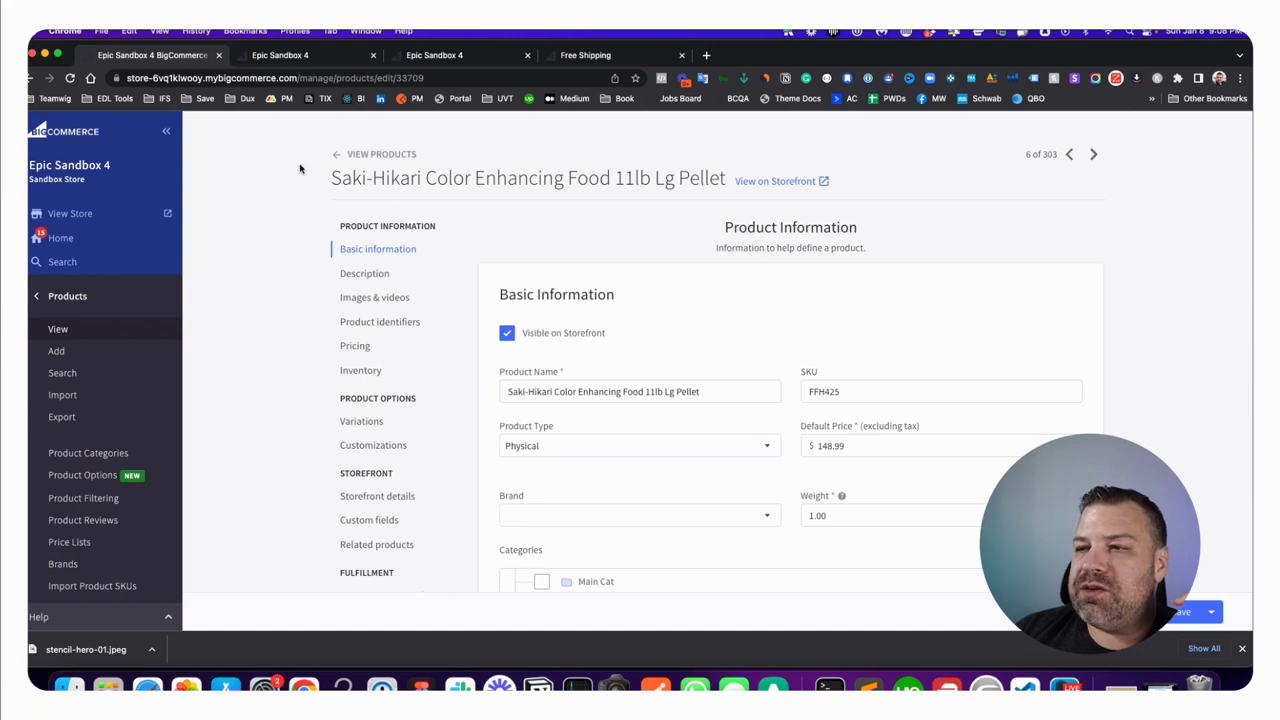
drag(331, 179, 704, 177)
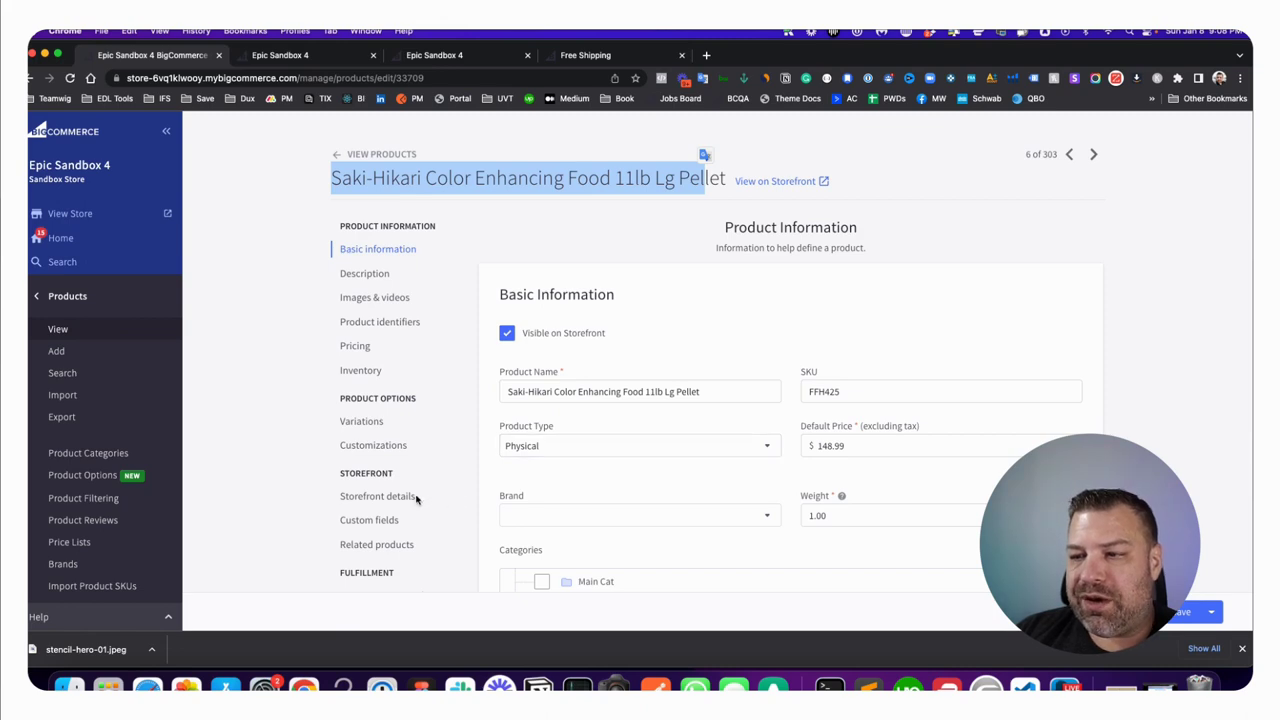
scroll(364, 330, down, 1)
scroll(364, 238, down, 2)
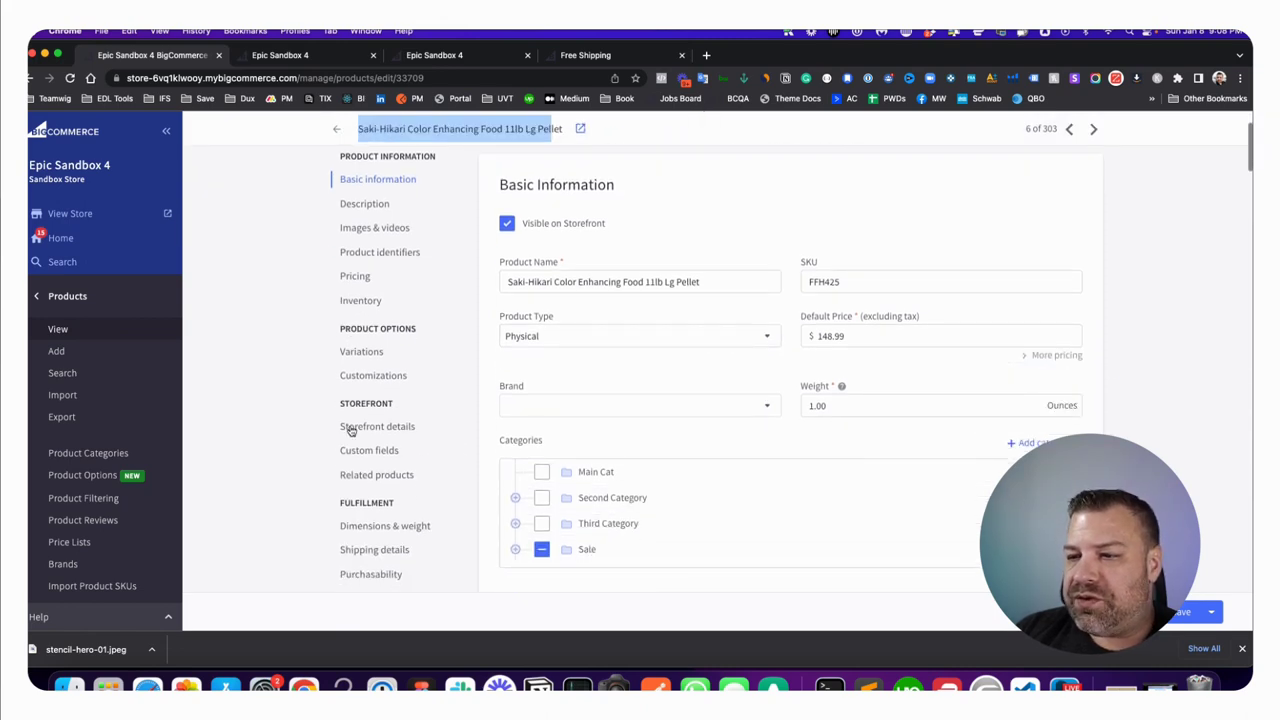
click(393, 549)
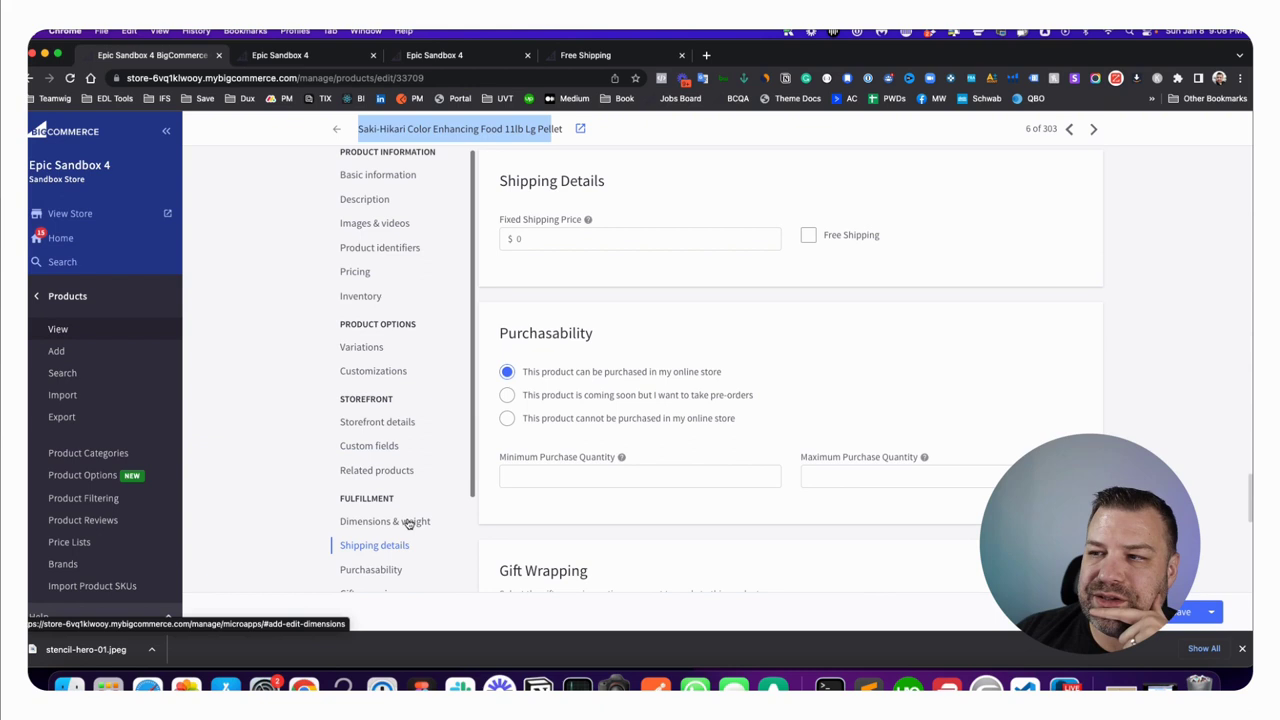
- Try a fixed shipping price of $100 for the product, and clear the value again
click(516, 238)
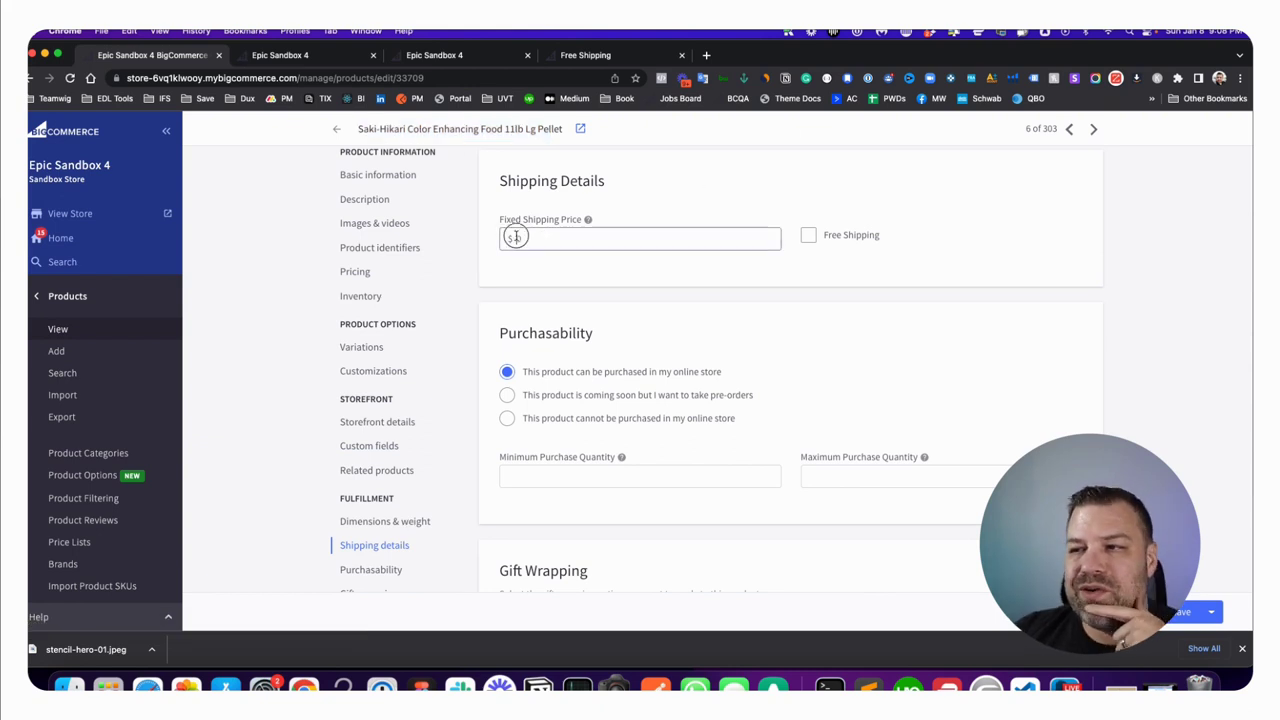
text(100)
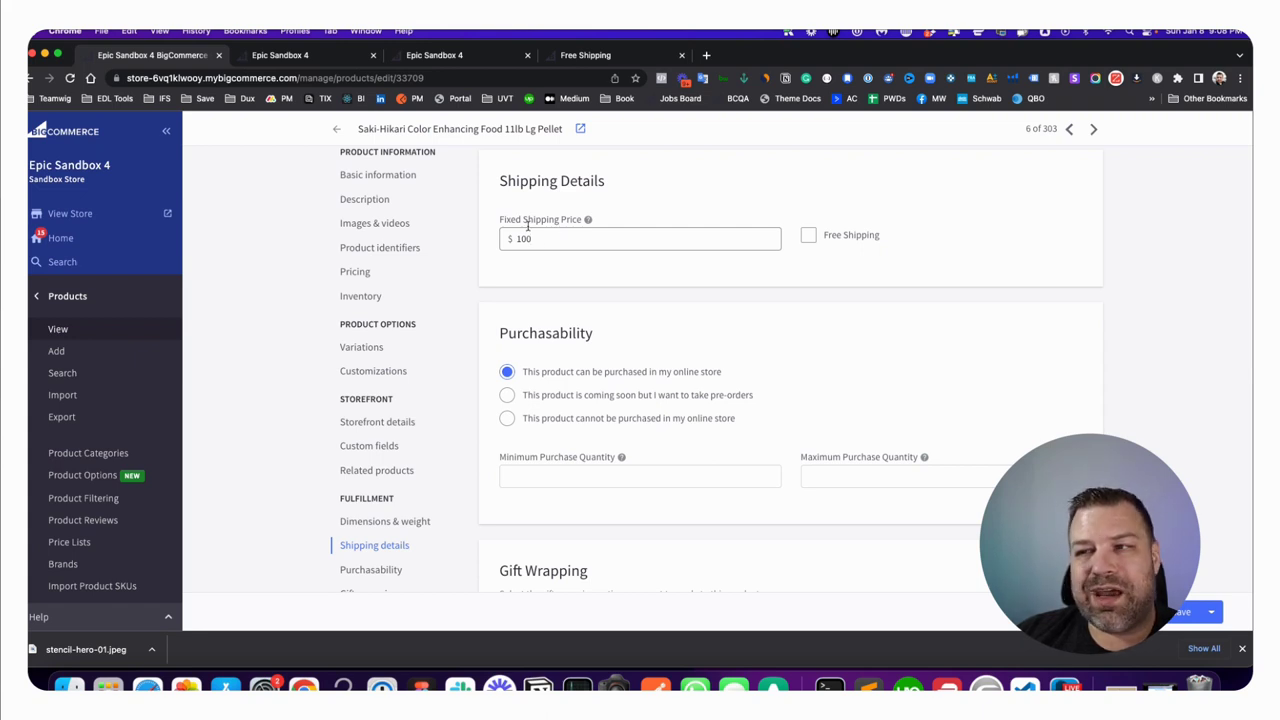
drag(541, 238, 506, 240)
click(545, 238)
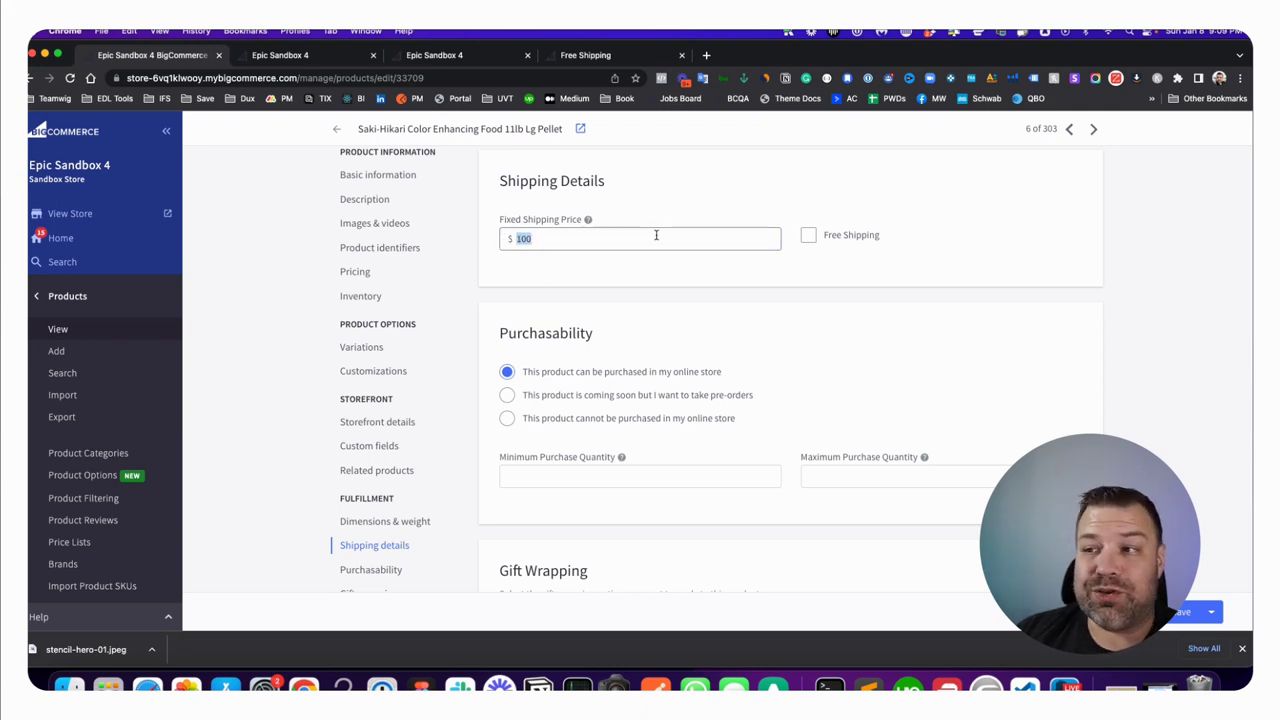
drag(590, 239, 491, 238)
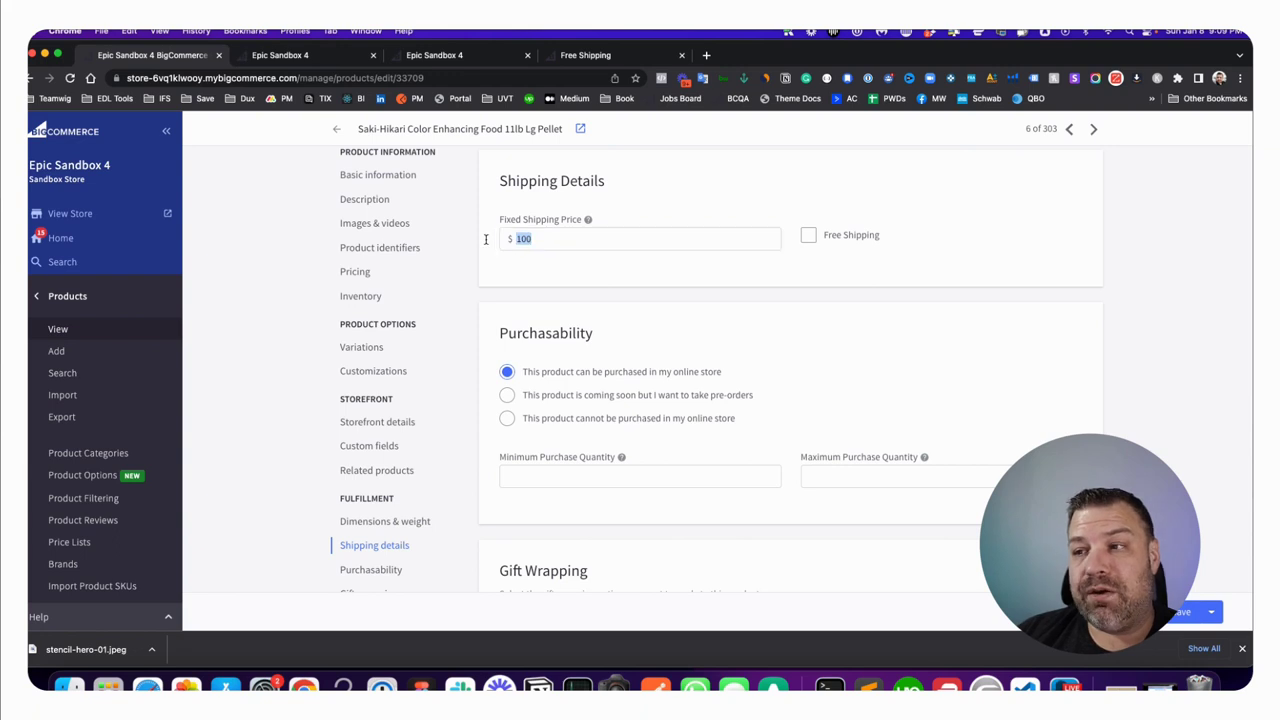
key(BackSpace)
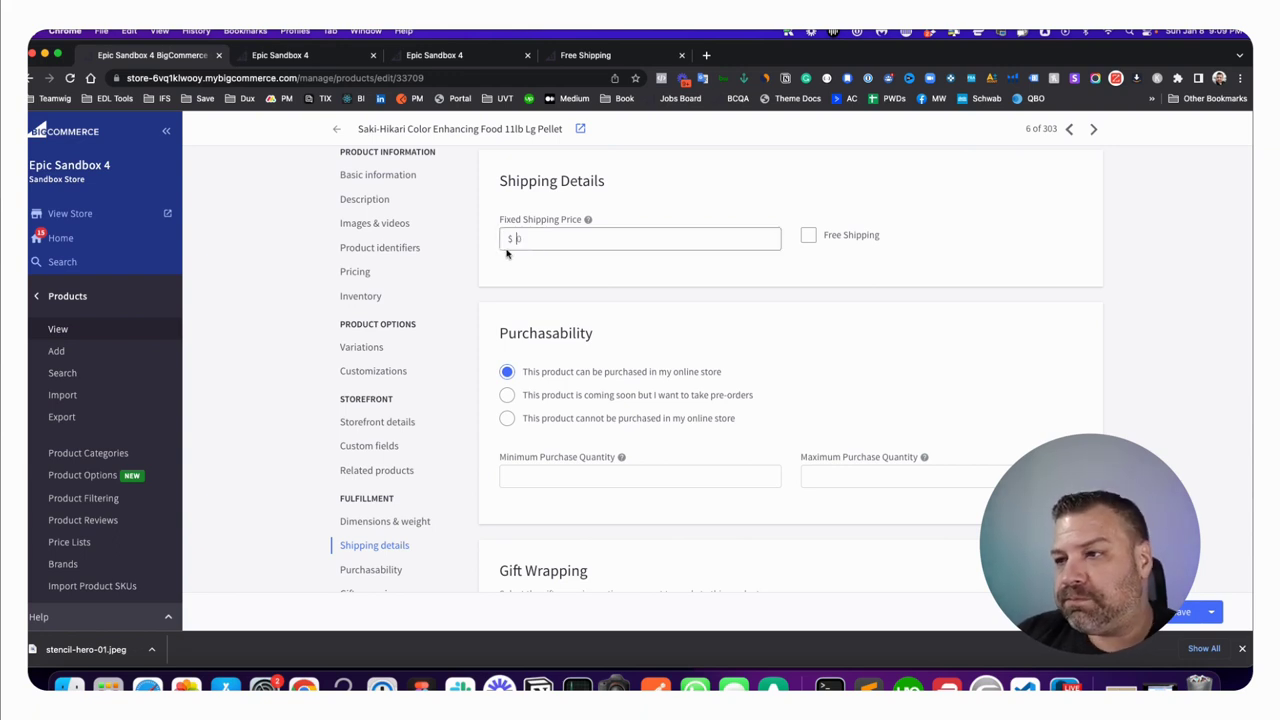
- Enable free shipping for the product
click(809, 236)
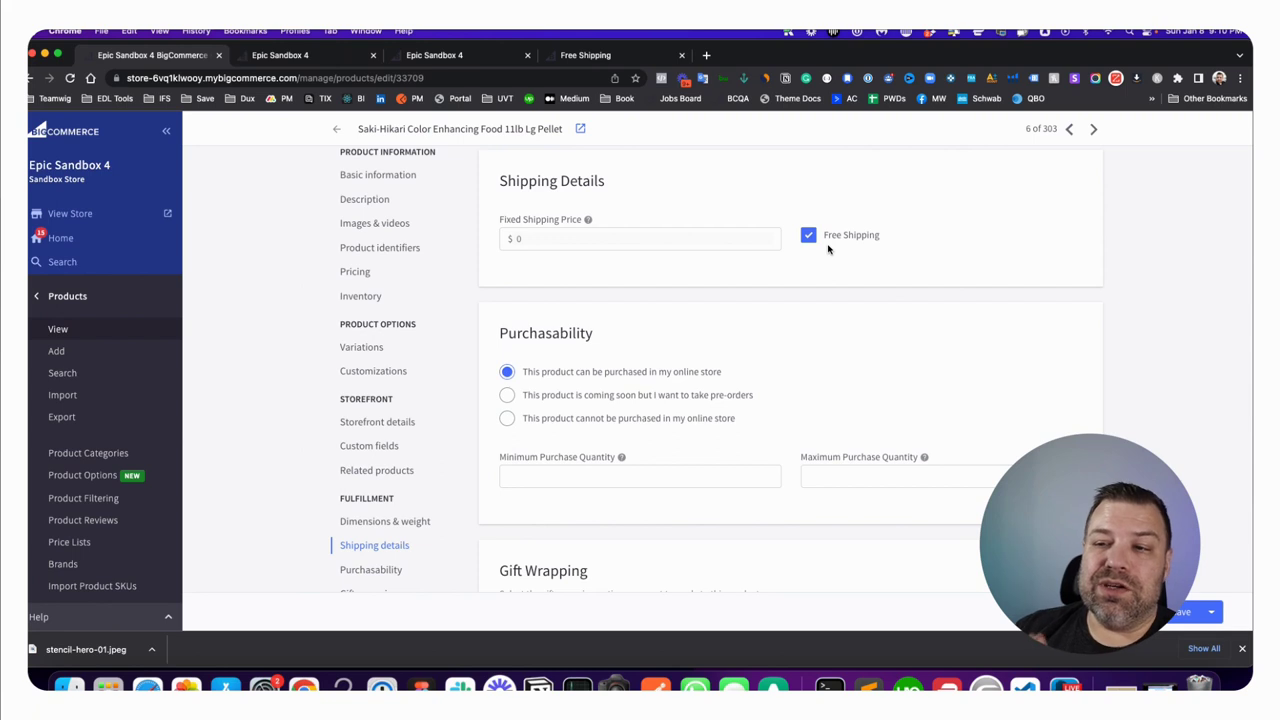
- Leave the product editor for the store settings, discarding the unsaved product changes
click(50, 296)
click(52, 462)
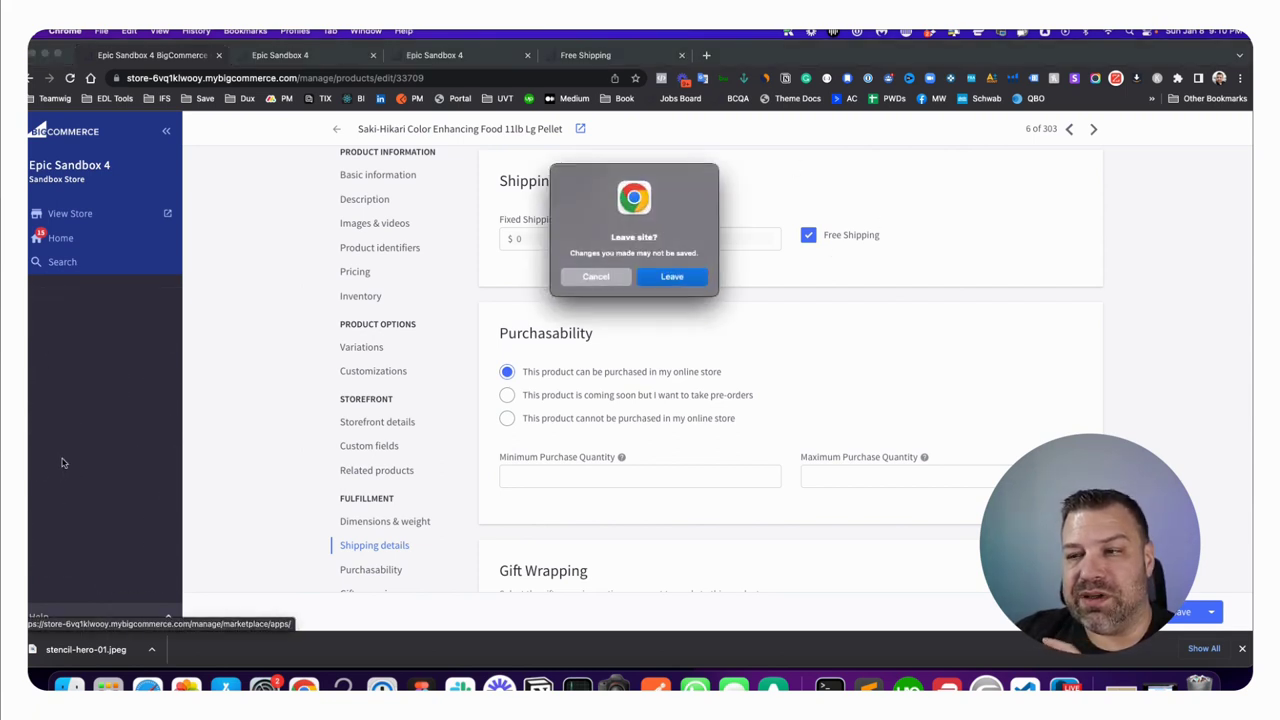
click(616, 281)
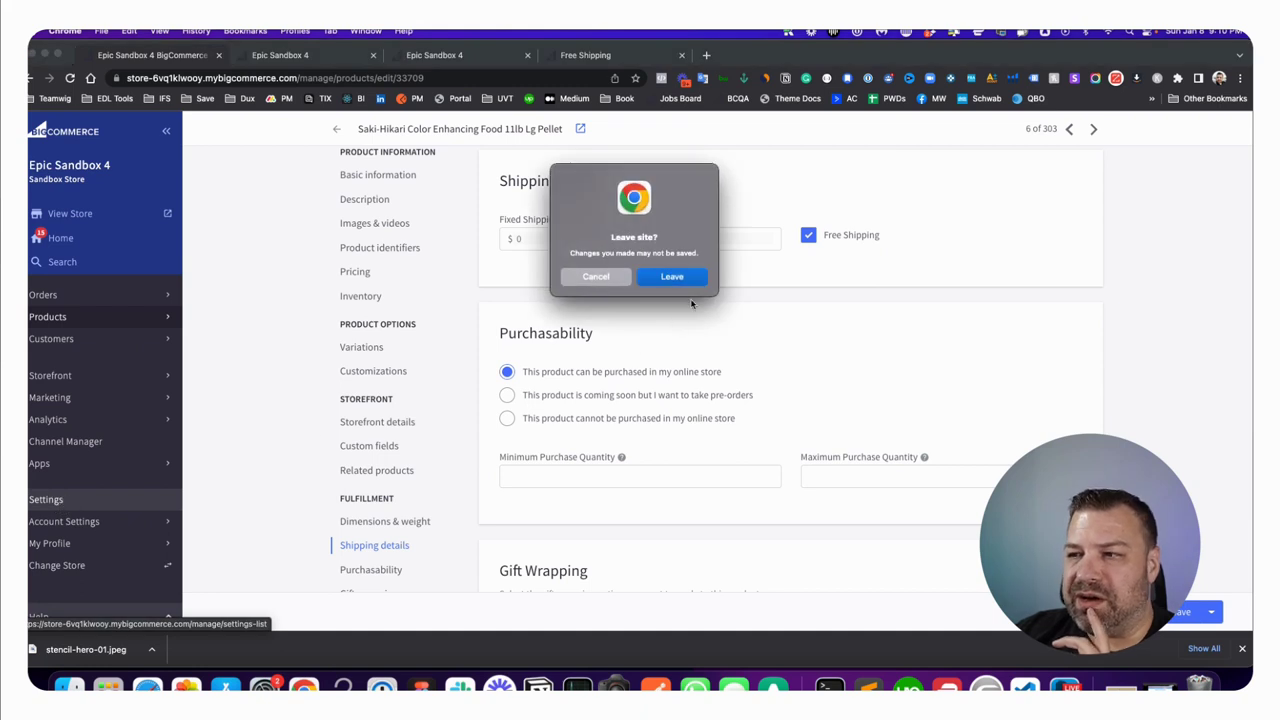
click(686, 281)
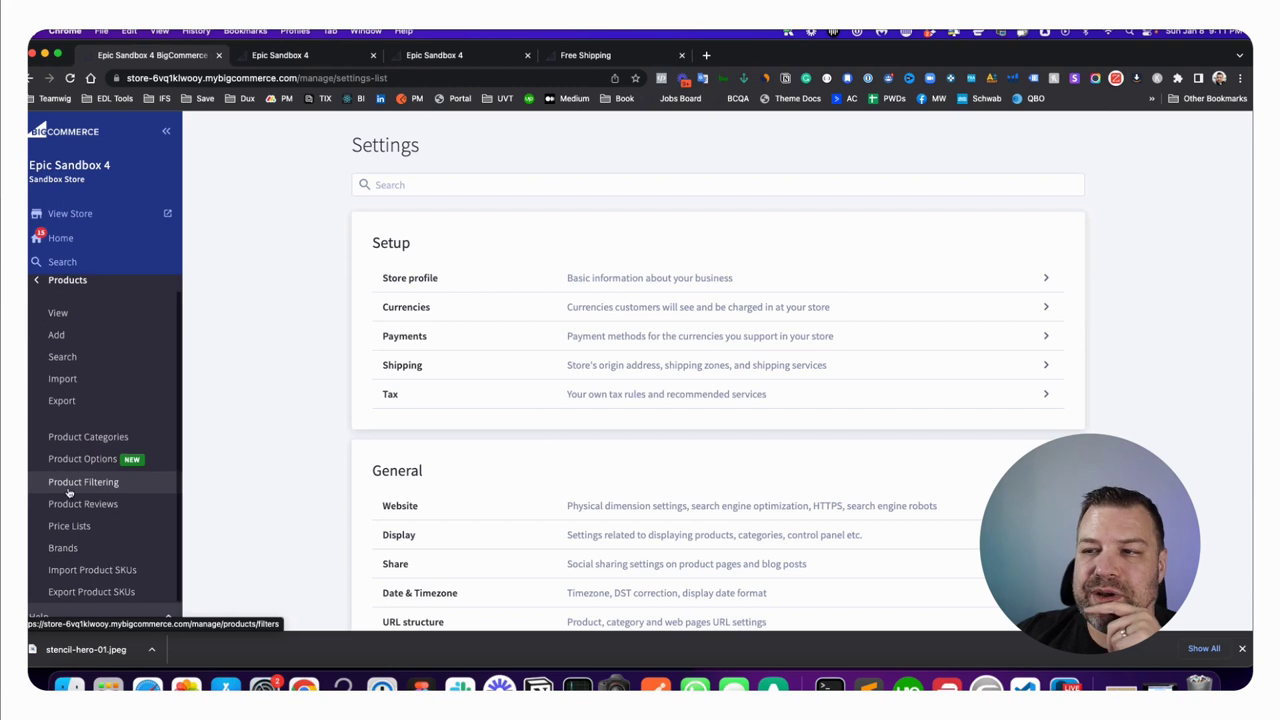
- Open the store's shipping settings and look over the default shipping rules and the ShipperHQ advanced rules
scroll(70, 492, down, 1)
click(651, 372)
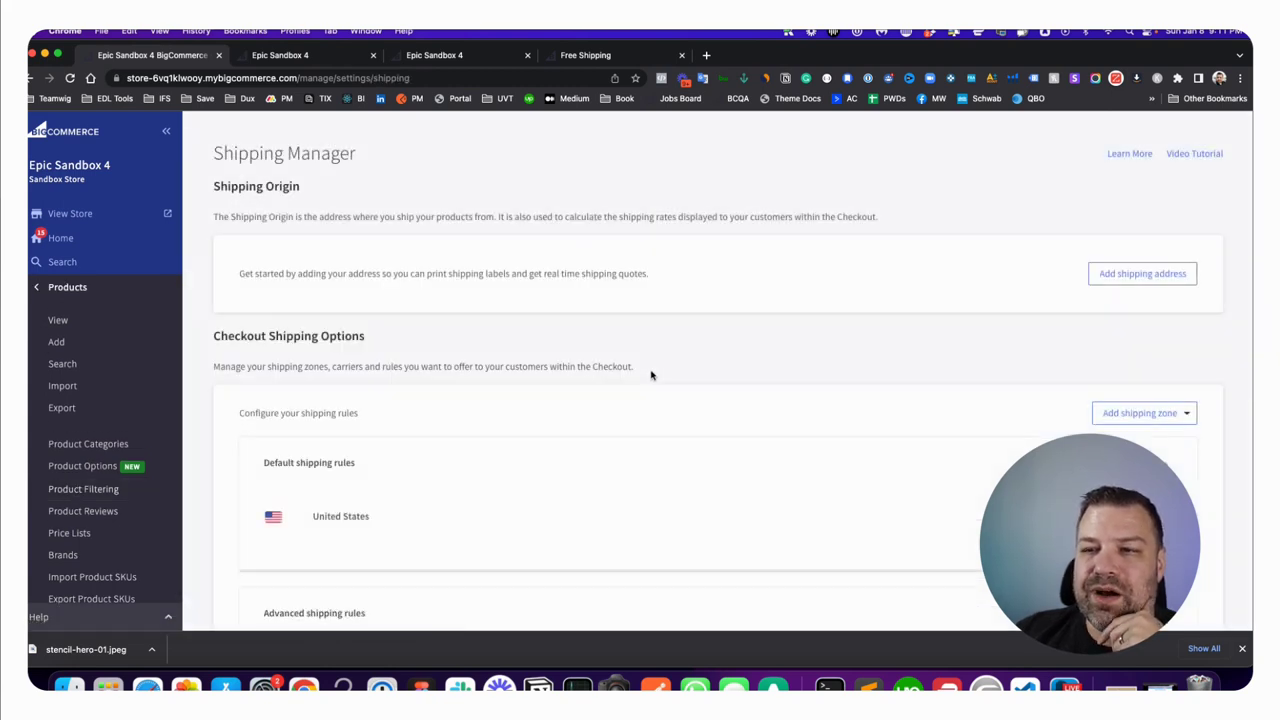
scroll(380, 443, down, 5)
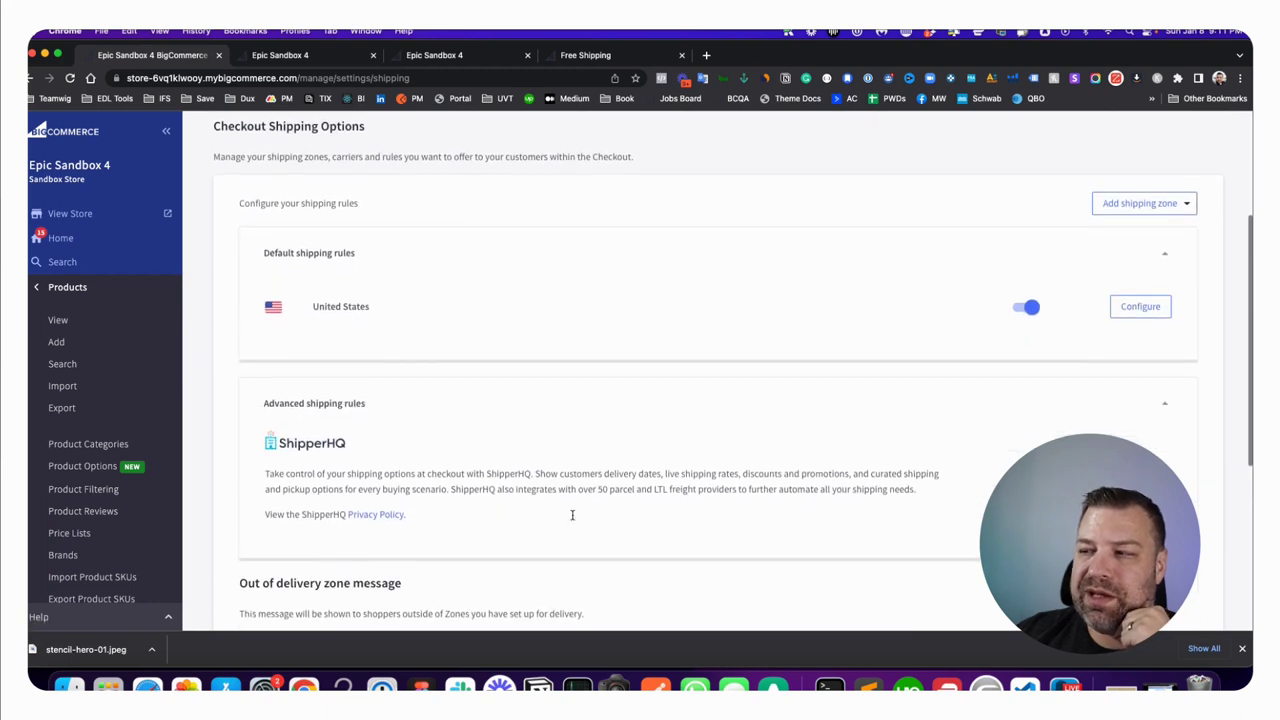